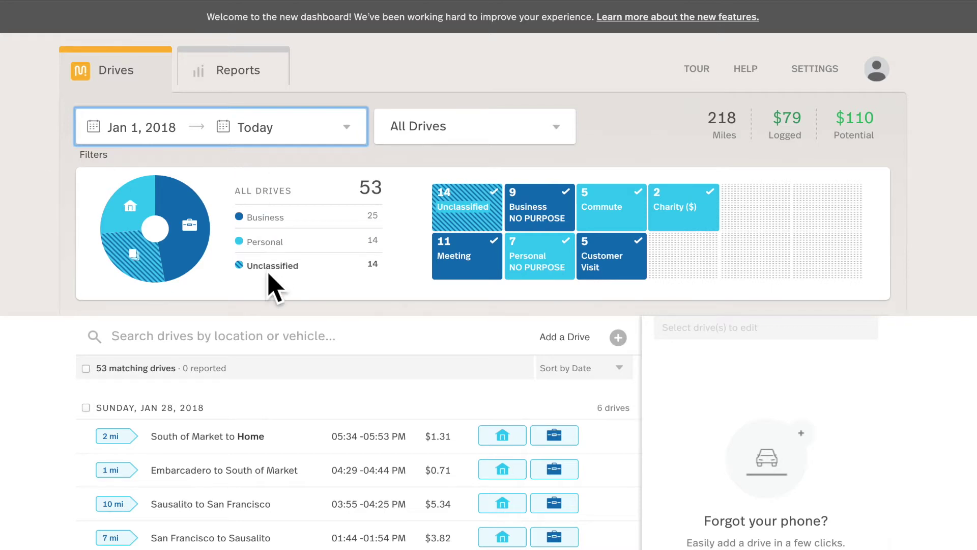
# Step: Open the Jan 1, 2018 → Today date range calendar, with 53 drives listed
pyautogui.click(329, 130)
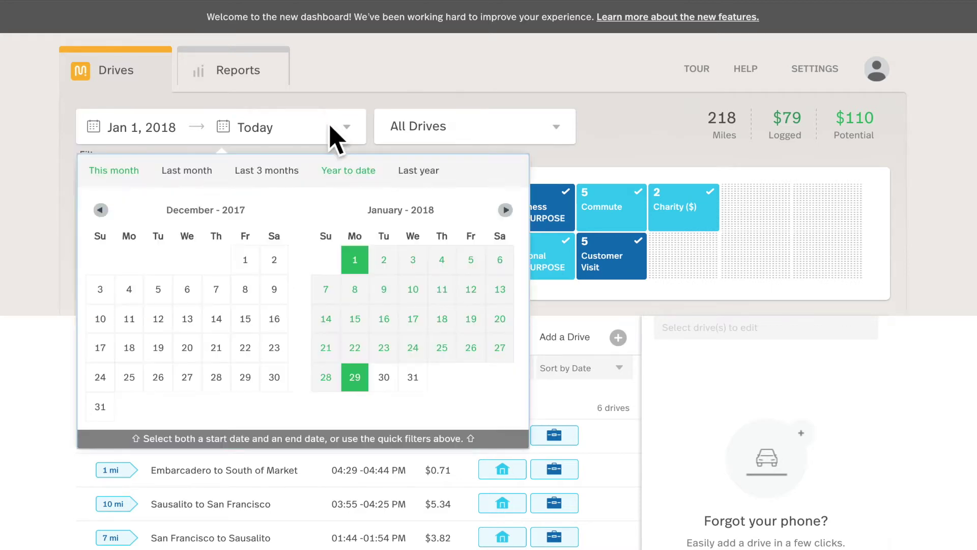
# Step: Show last month's unclassified drives and mark both Dec 20 drives Business, Airport/Travel
pyautogui.click(206, 169)
pyautogui.click(257, 265)
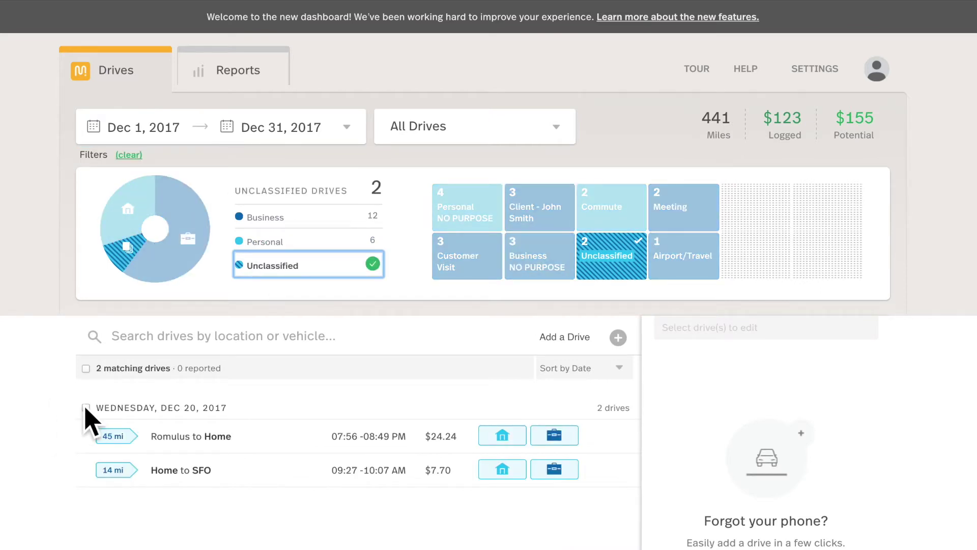
pyautogui.click(86, 408)
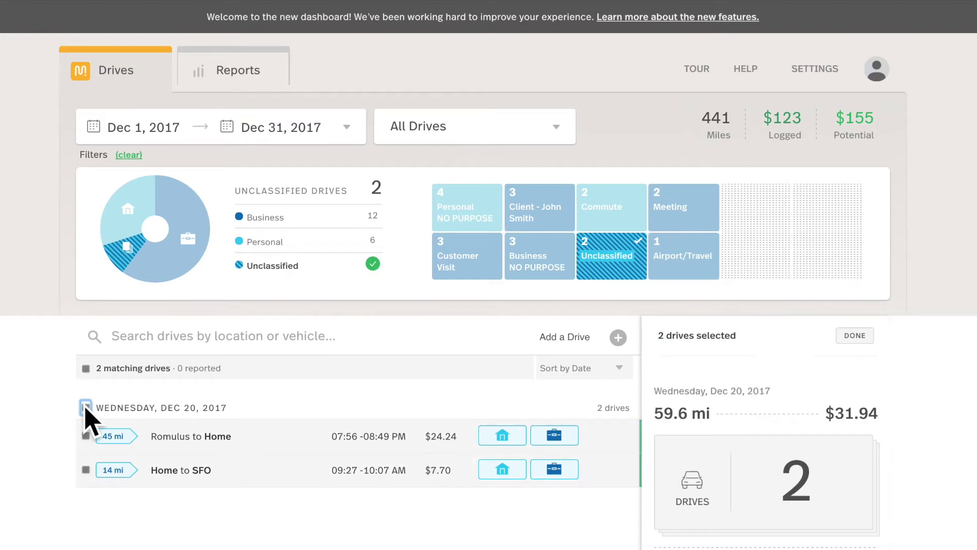
pyautogui.scroll(-3, 87, 410)
pyautogui.click(838, 439)
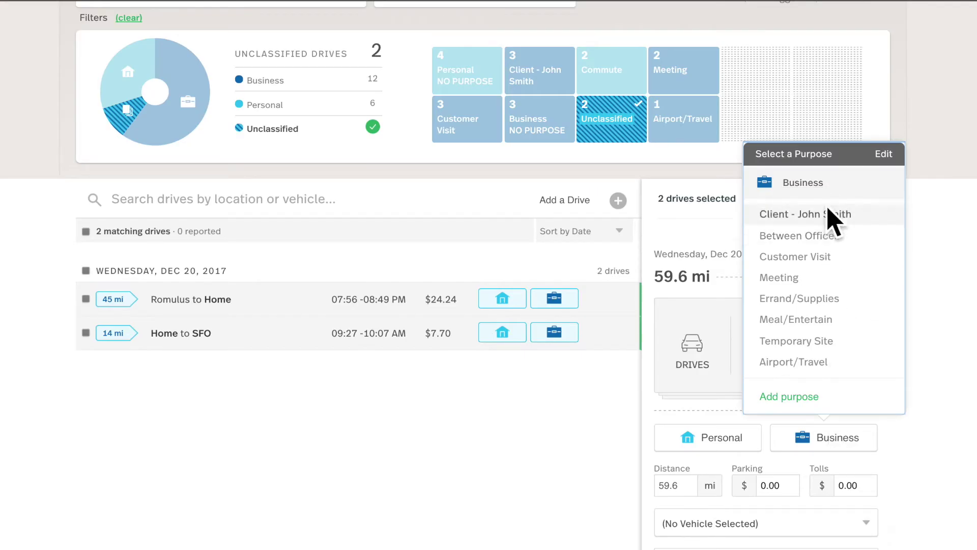
pyautogui.click(809, 362)
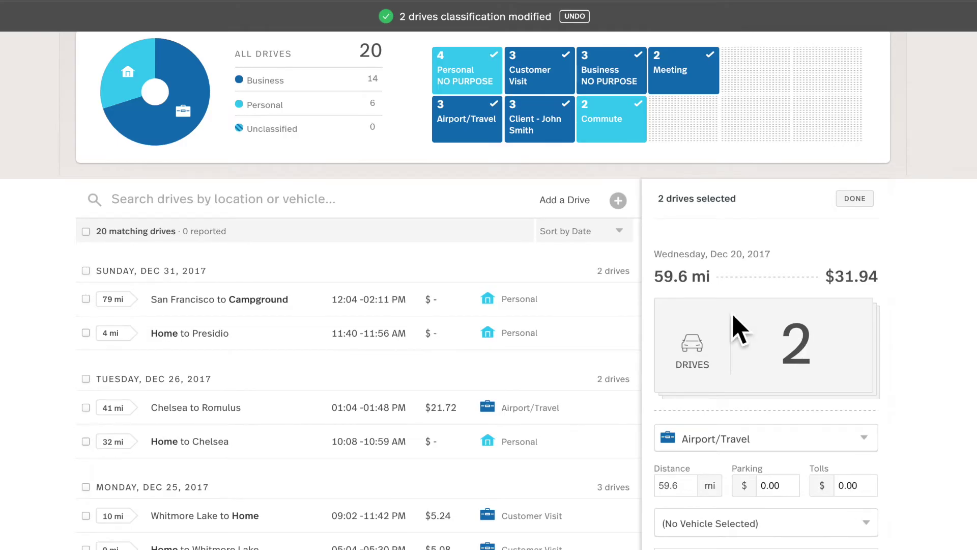
pyautogui.scroll(3, 735, 327)
# Step: Set the date range to Year to date, Jan 1, 2018 to today
pyautogui.click(333, 135)
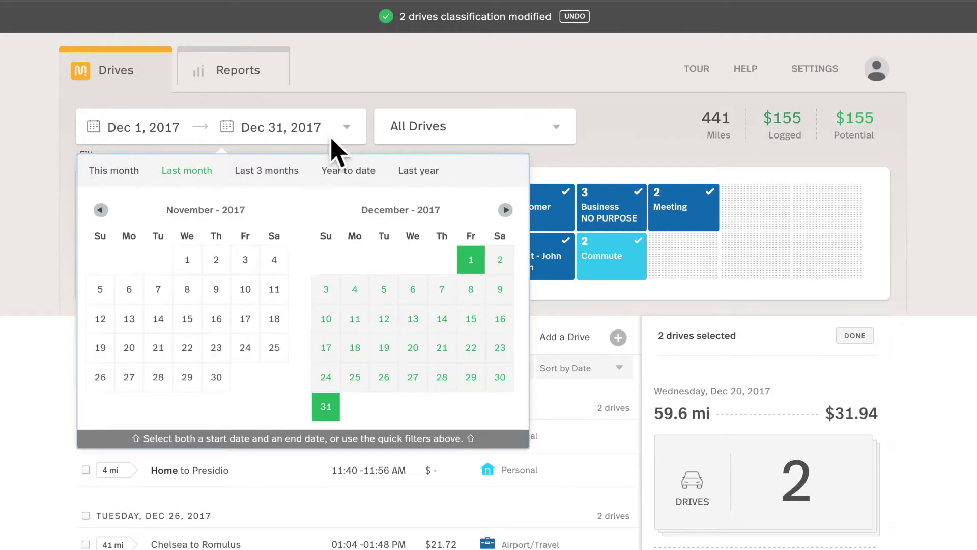
pyautogui.click(339, 176)
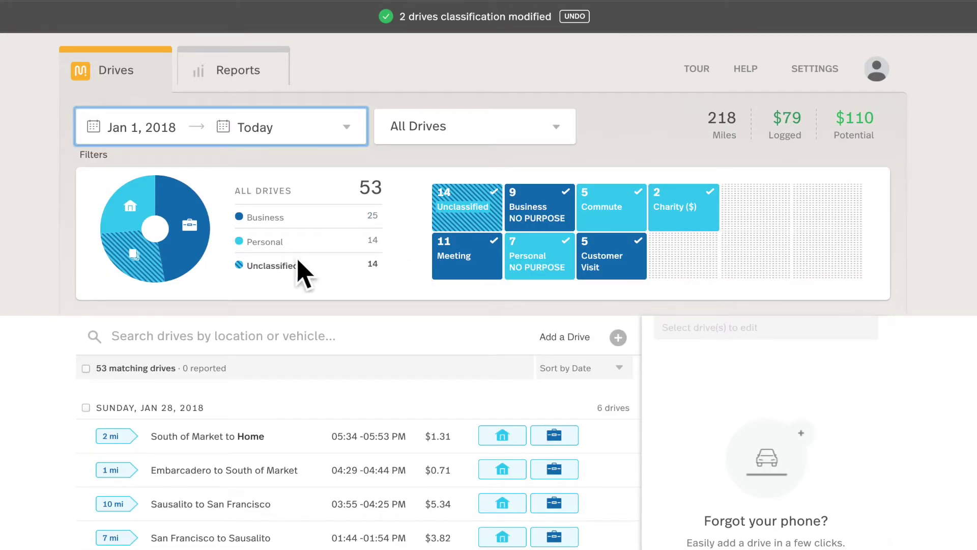
pyautogui.click(260, 267)
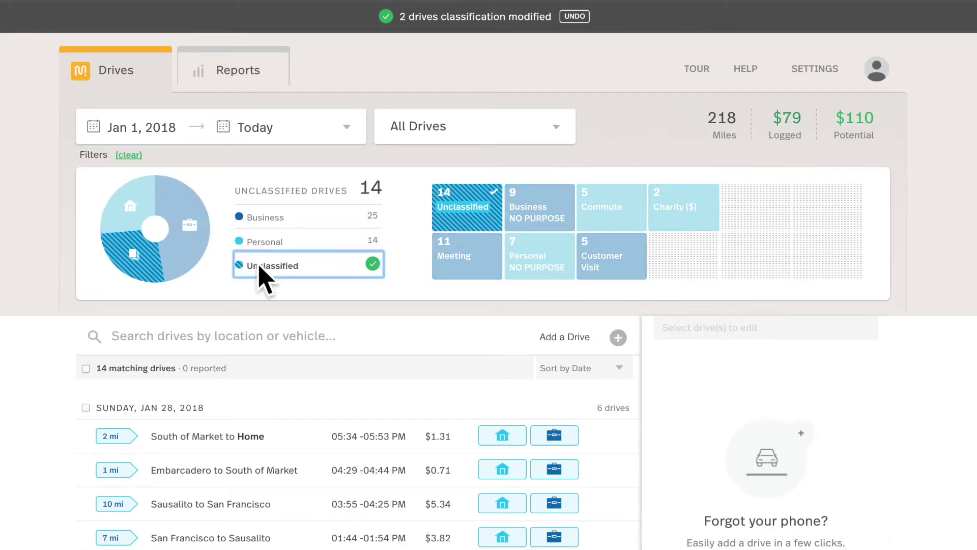
pyautogui.click(260, 266)
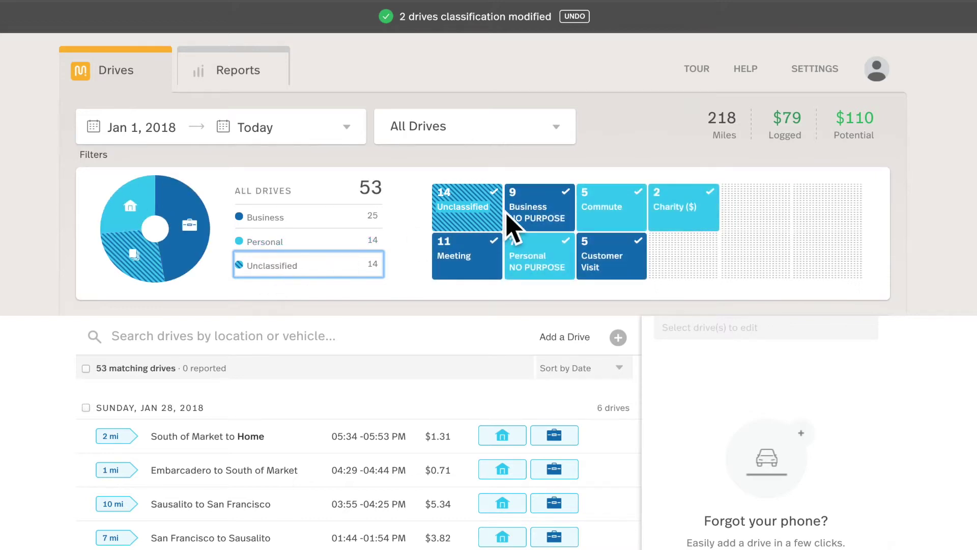
# Step: Filter drives to Business NO PURPOSE, Meeting, Customer Visit and Commute, showing 30 drives
pyautogui.click(540, 204)
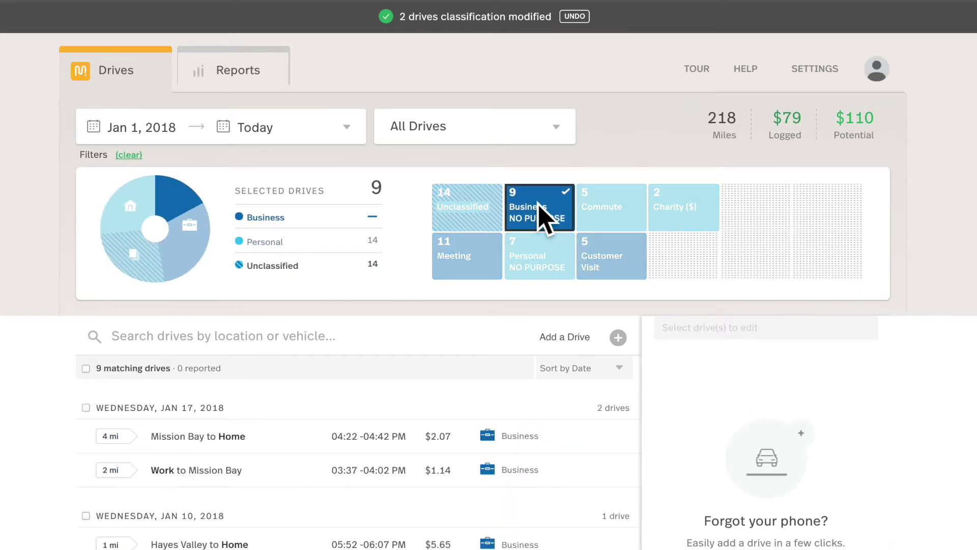
pyautogui.click(539, 203)
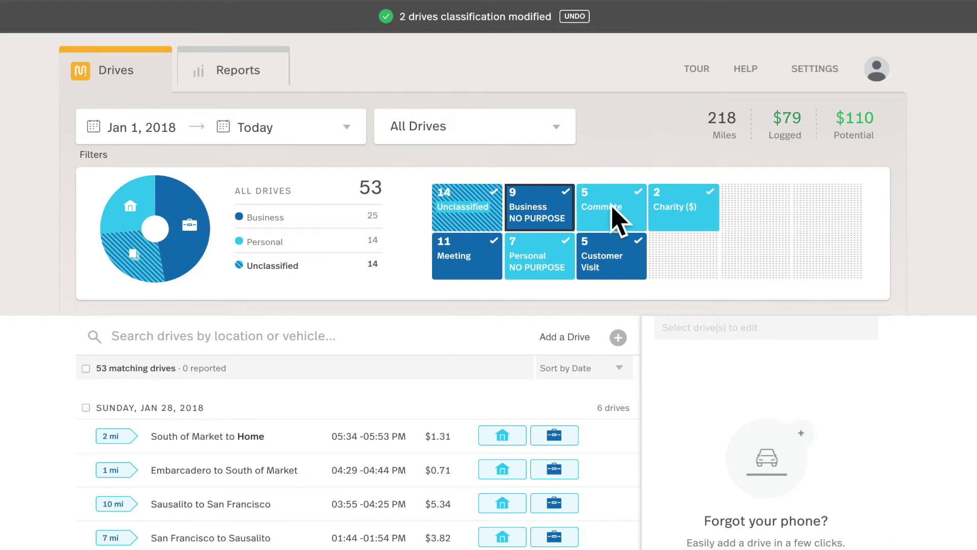
pyautogui.click(613, 226)
pyautogui.click(547, 260)
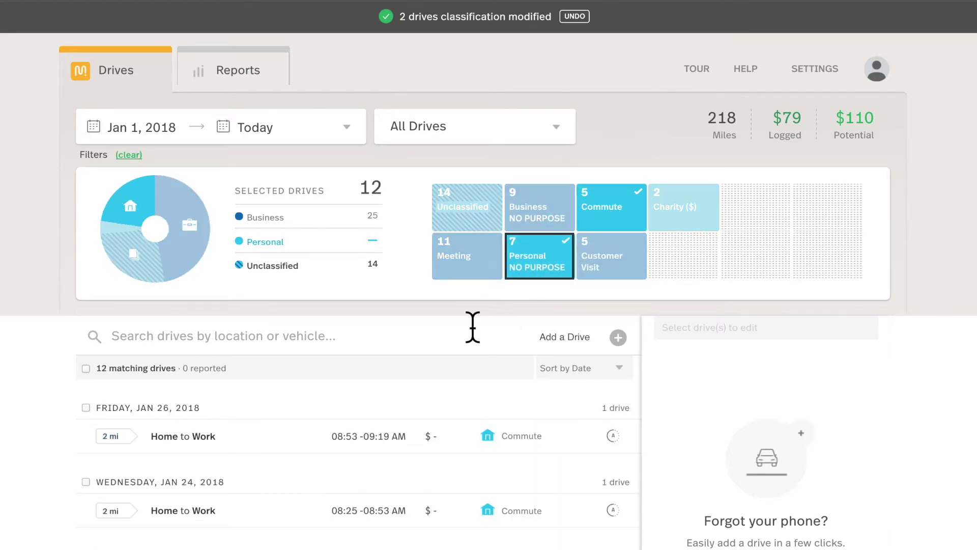
pyautogui.click(534, 258)
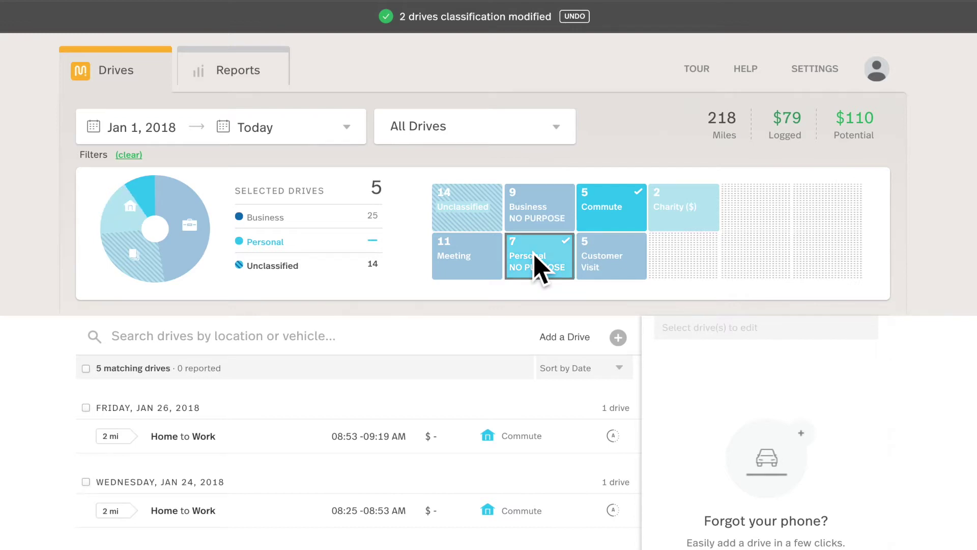
pyautogui.click(617, 218)
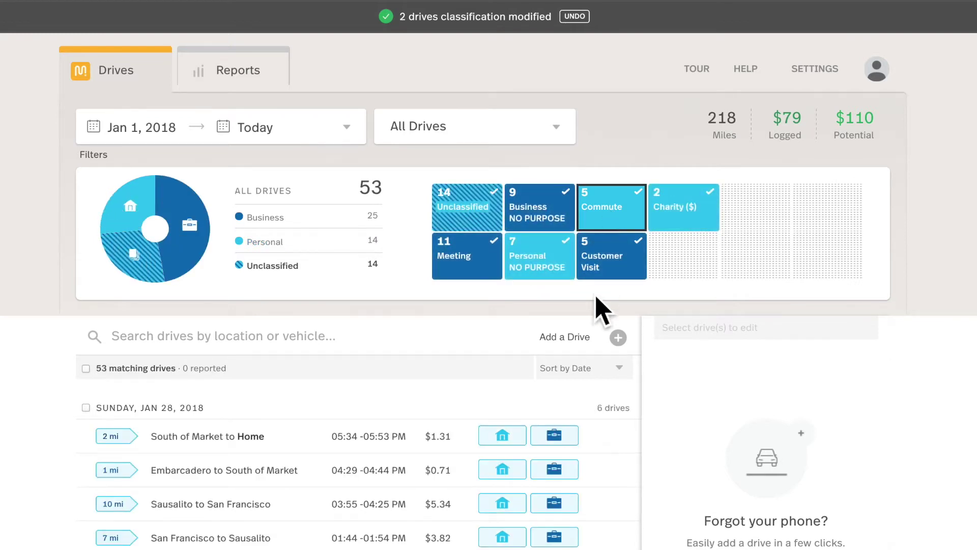
pyautogui.click(597, 257)
pyautogui.click(524, 214)
pyautogui.click(469, 261)
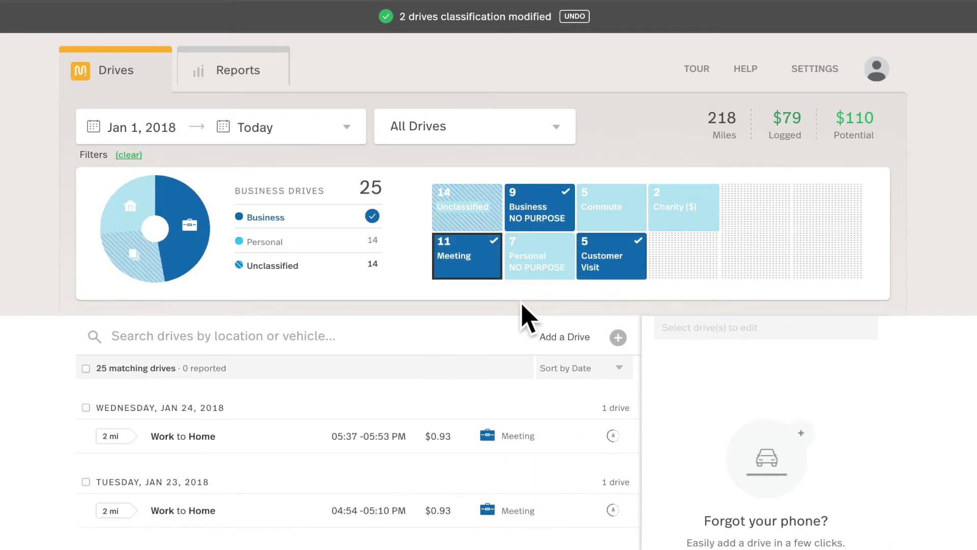
pyautogui.click(620, 212)
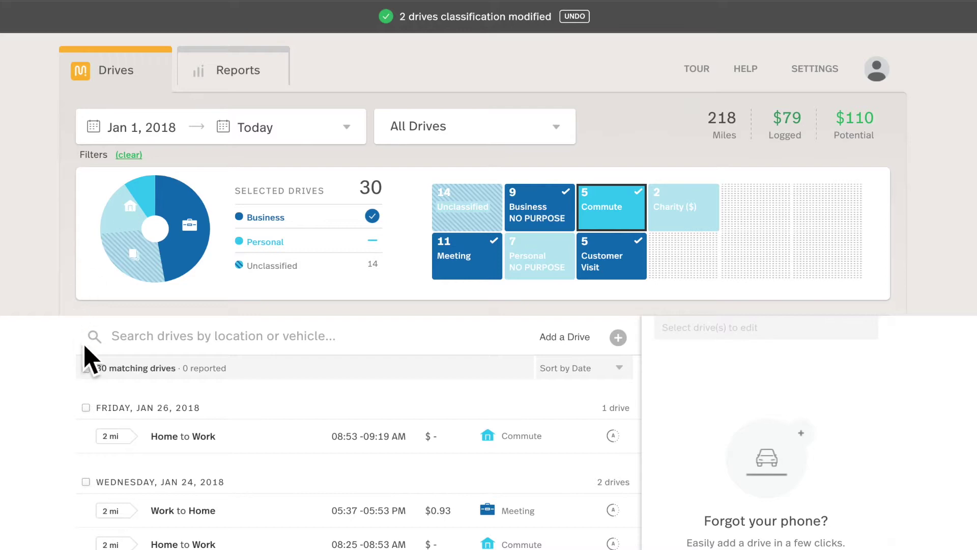
# Step: Select all 30 matching drives, start a report, then close it and deselect them
pyautogui.scroll(-1, 89, 356)
pyautogui.click(86, 309)
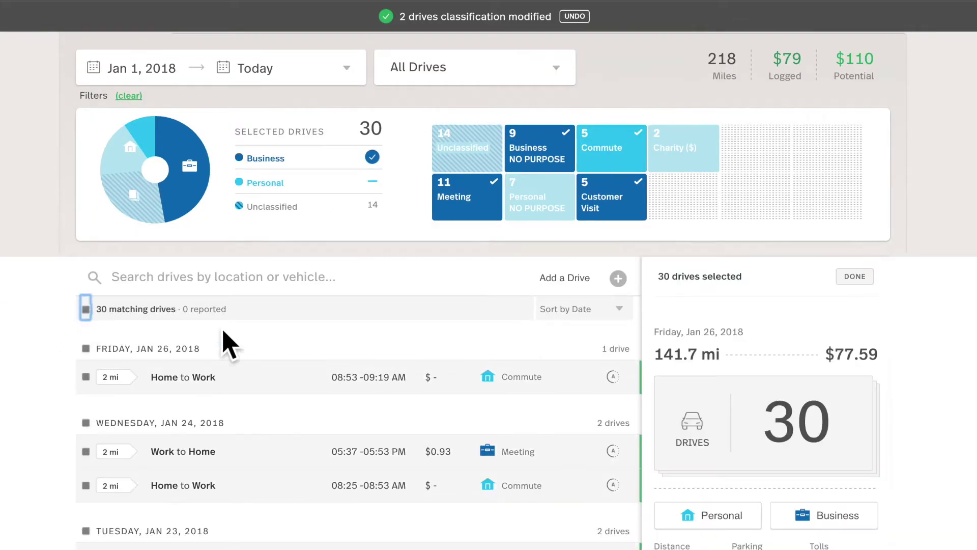
pyautogui.scroll(-4, 549, 371)
pyautogui.click(739, 527)
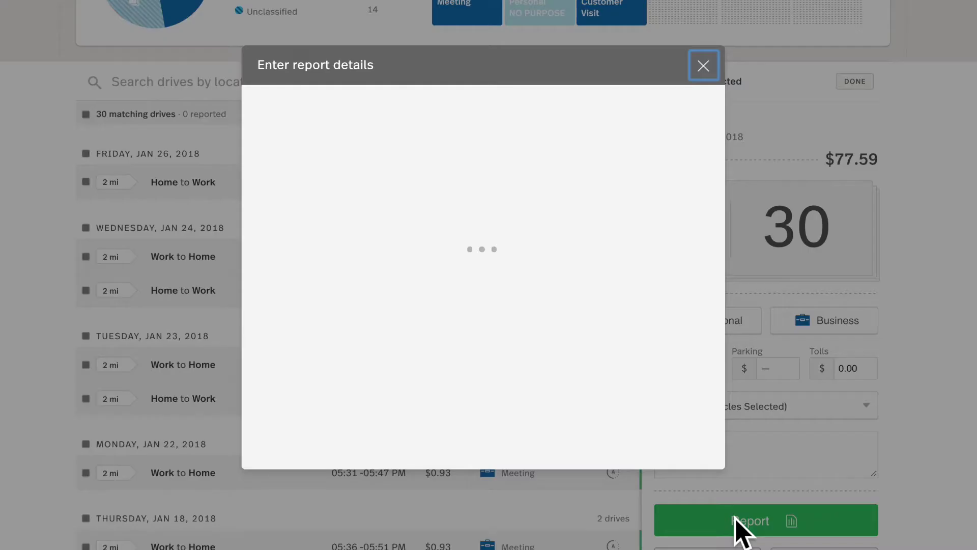
pyautogui.click(703, 65)
pyautogui.scroll(1, 97, 143)
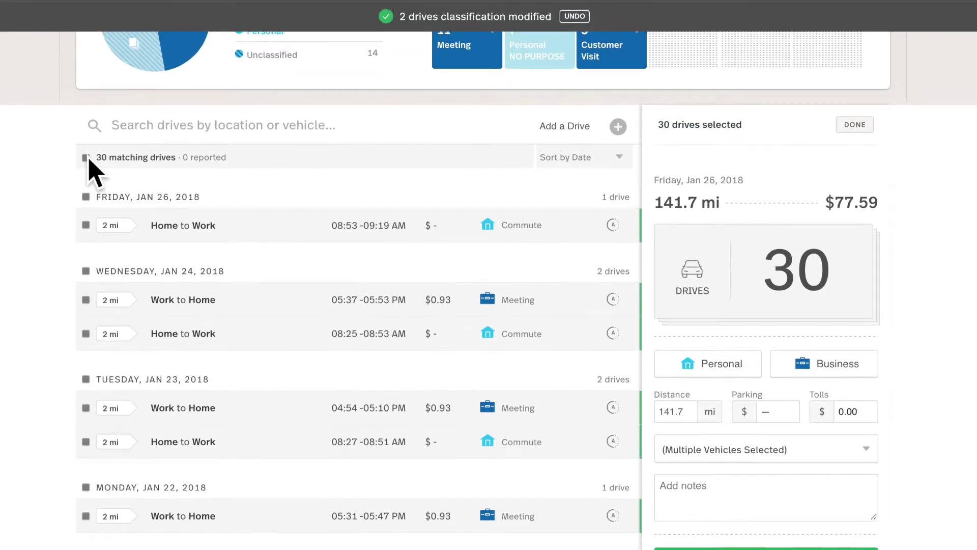
pyautogui.click(85, 157)
# Step: Clear all purpose filters from the drive list
pyautogui.scroll(4, 48, 186)
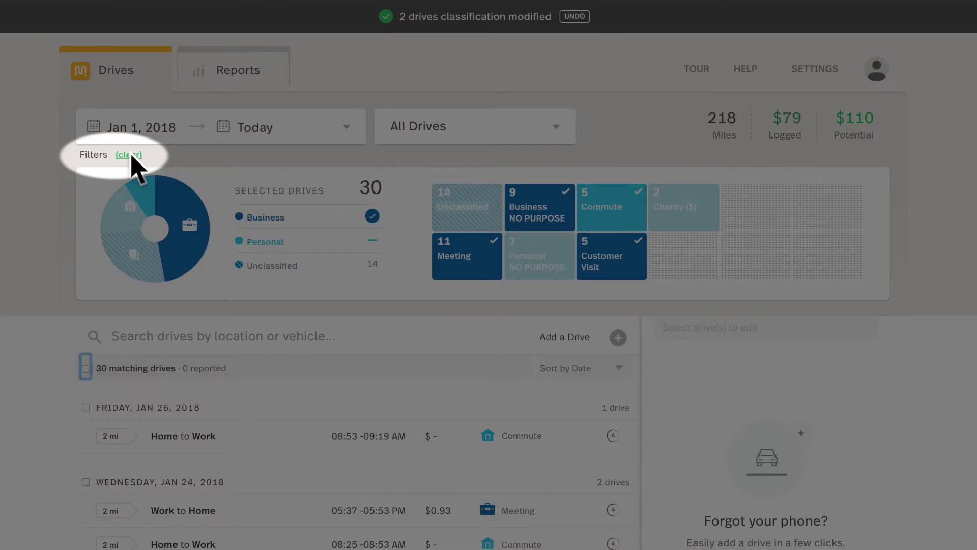
pyautogui.click(130, 155)
pyautogui.scroll(-2, 325, 175)
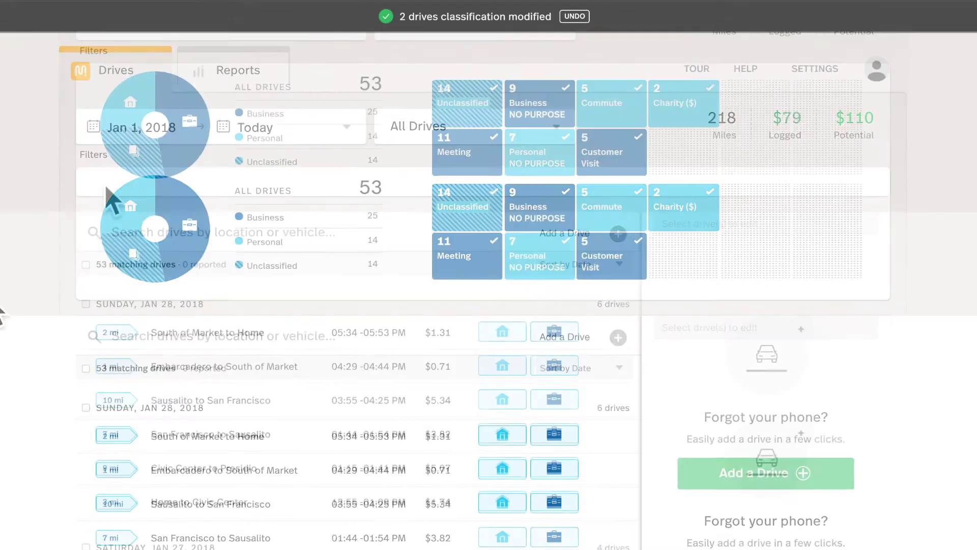
# Step: Filter to unclassified drives and select all 14 of them (57.7 mi, $31.50)
pyautogui.click(315, 163)
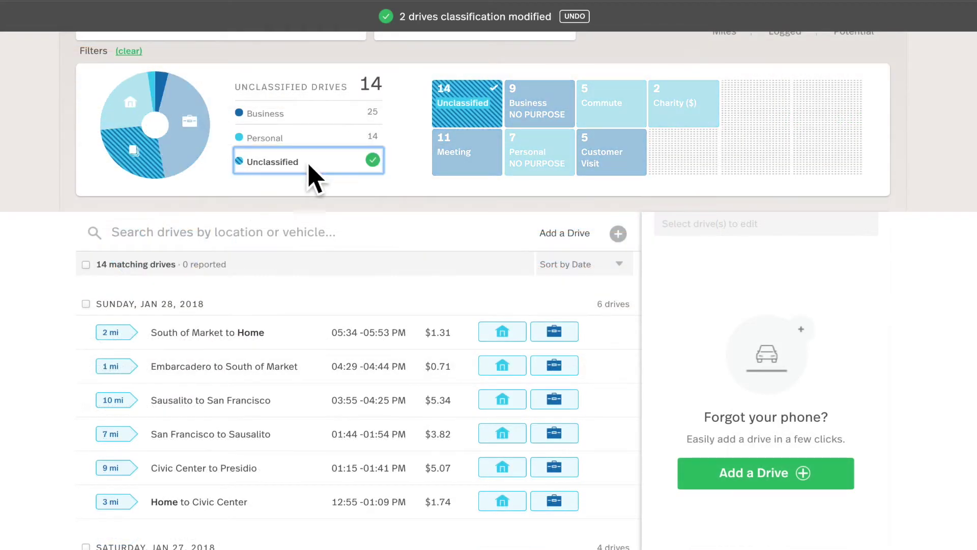
pyautogui.click(85, 304)
pyautogui.scroll(-2, 32, 310)
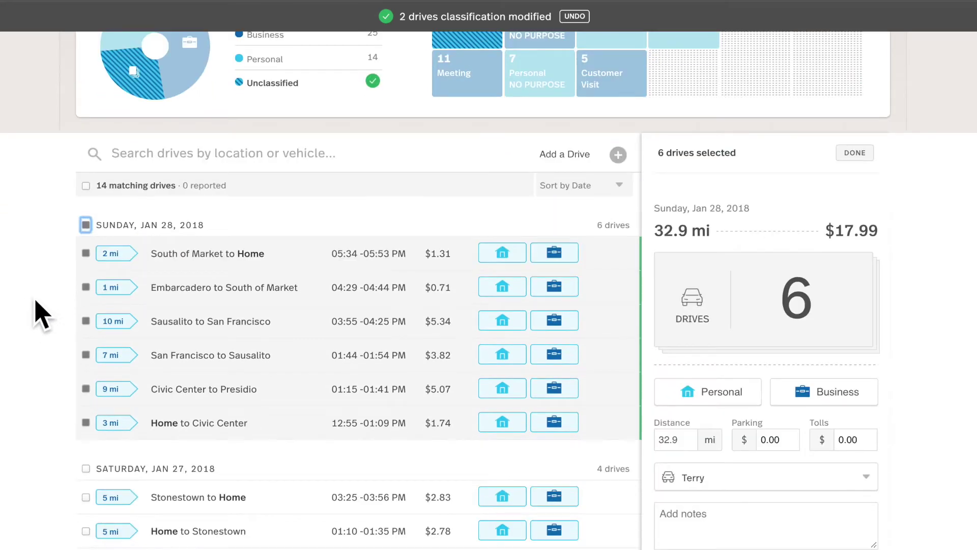
pyautogui.click(85, 224)
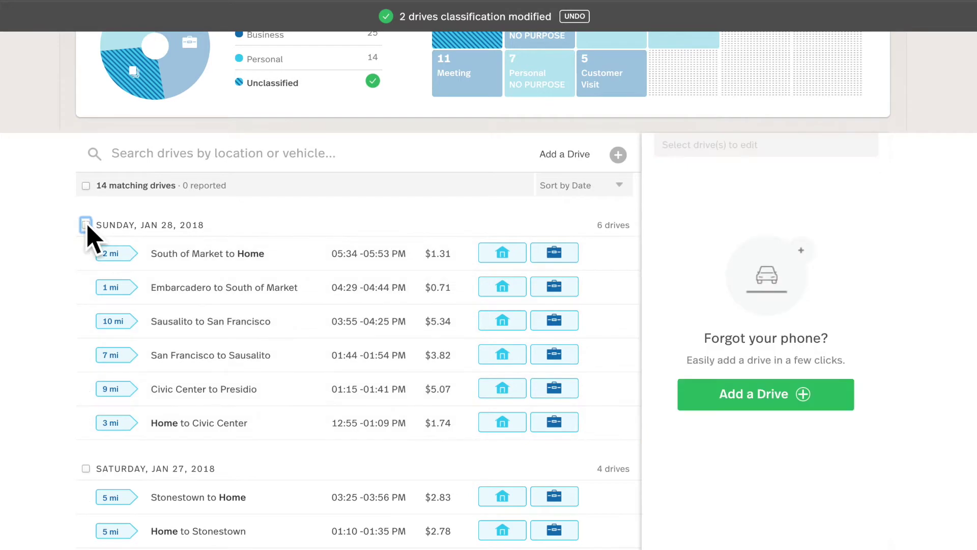
pyautogui.click(86, 225)
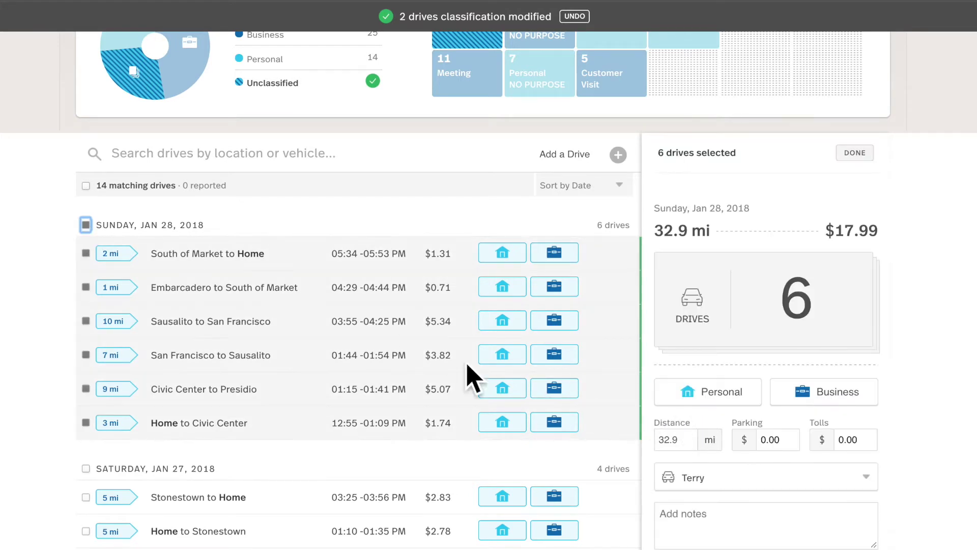
pyautogui.click(86, 422)
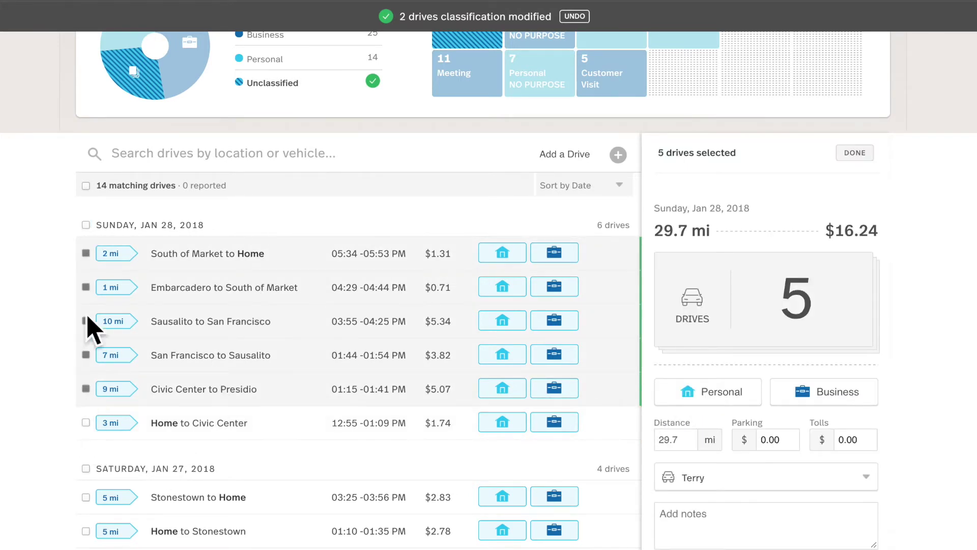
pyautogui.click(86, 253)
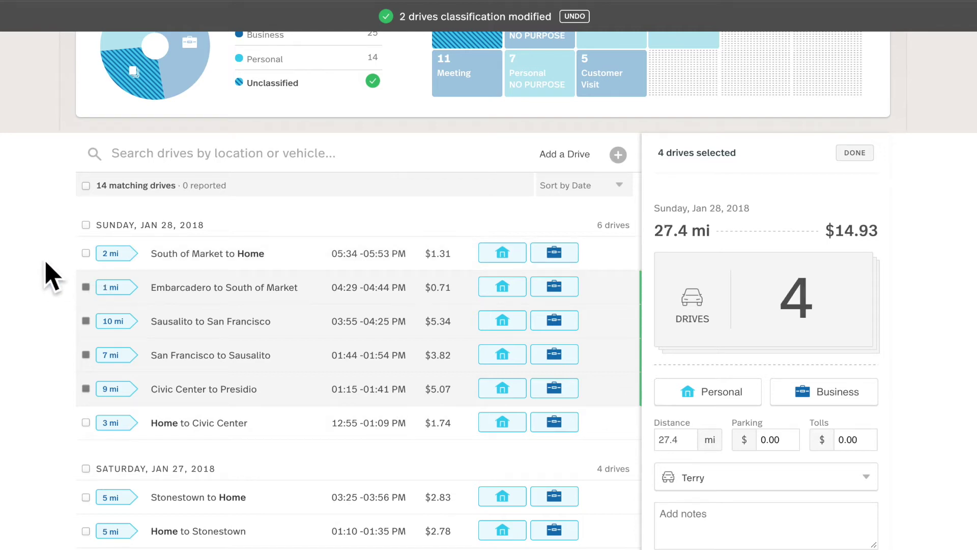
pyautogui.click(86, 225)
pyautogui.click(86, 224)
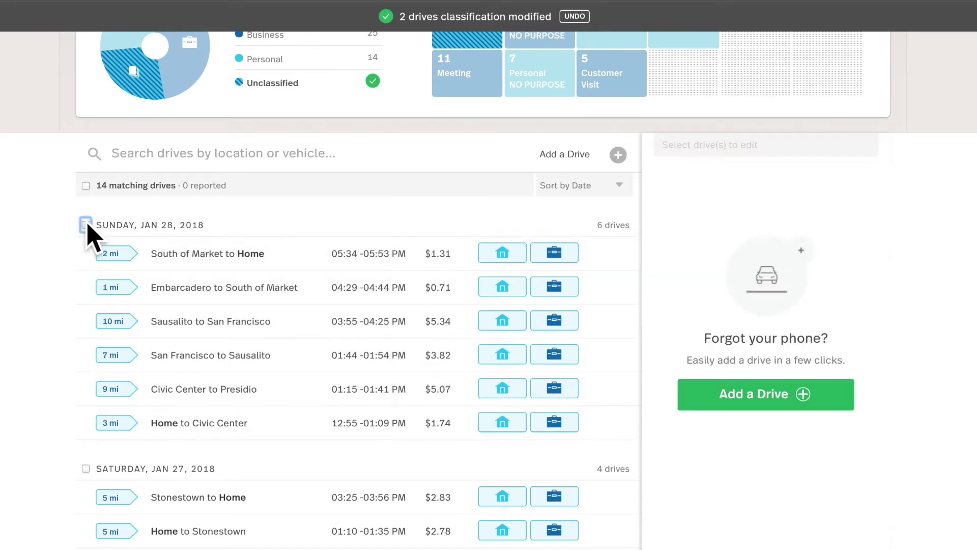
pyautogui.click(86, 185)
# Step: Check the vehicle choices for the selected drives without changing anything
pyautogui.scroll(-2, 5, 300)
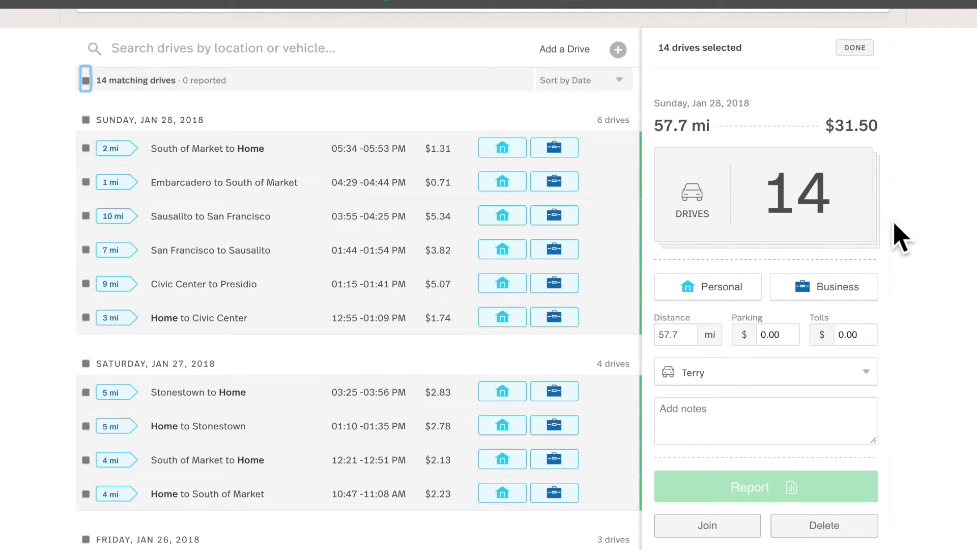
pyautogui.click(769, 375)
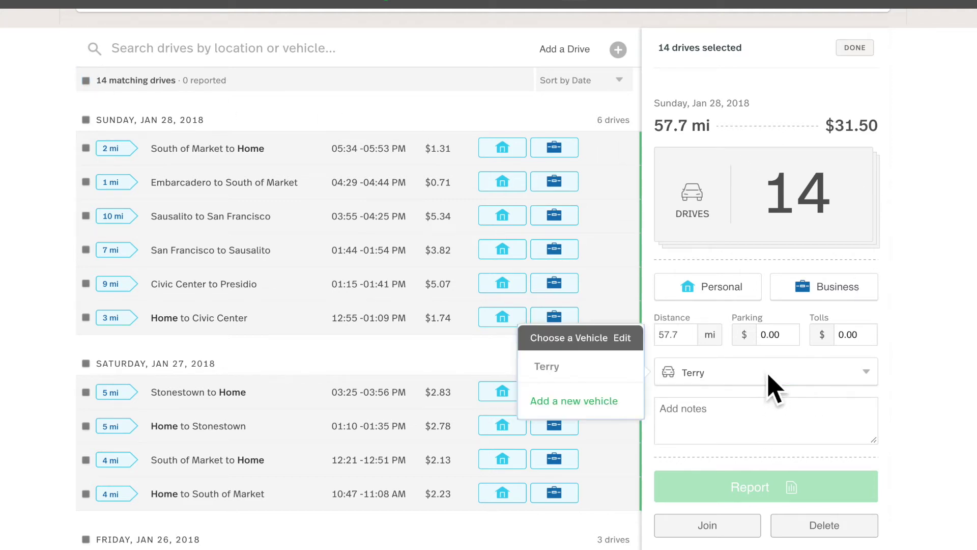
pyautogui.click(768, 375)
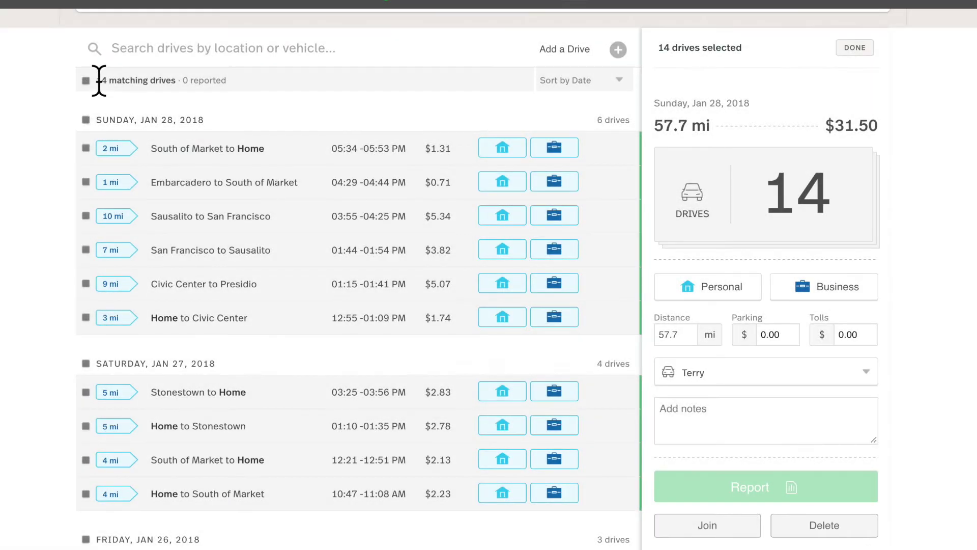
# Step: Select the three Friday Jan 26 drives and the Thursday Jan 25 drive, marking them Business
pyautogui.click(85, 81)
pyautogui.scroll(-4, 26, 109)
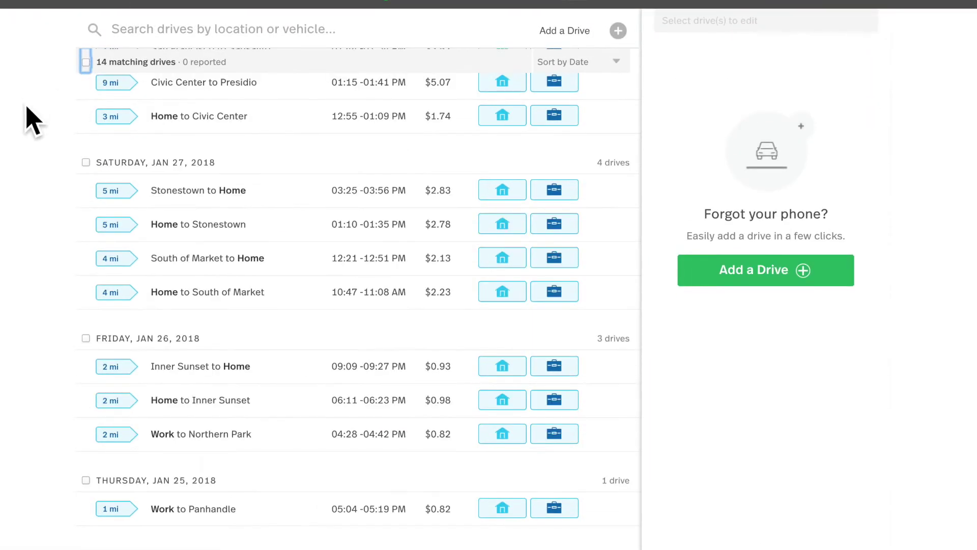
pyautogui.click(86, 359)
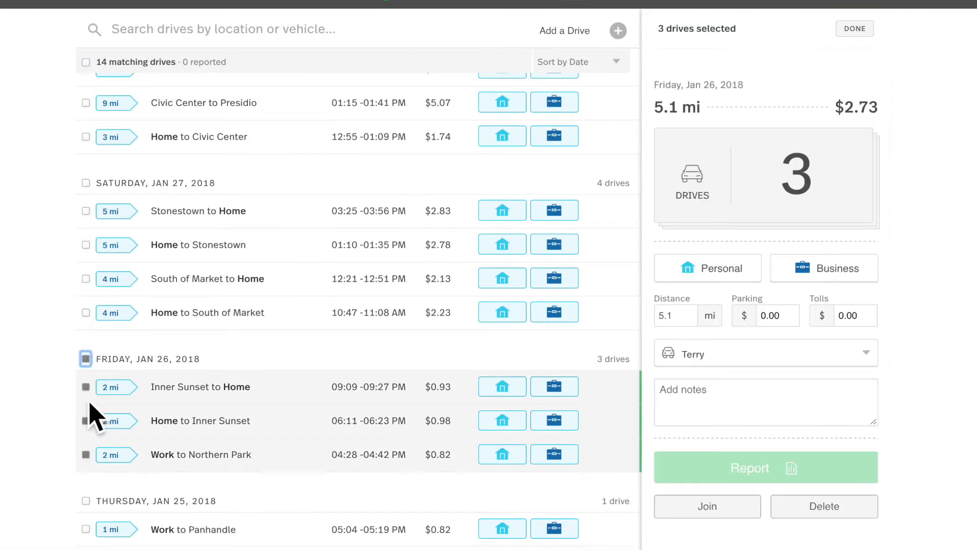
pyautogui.click(86, 501)
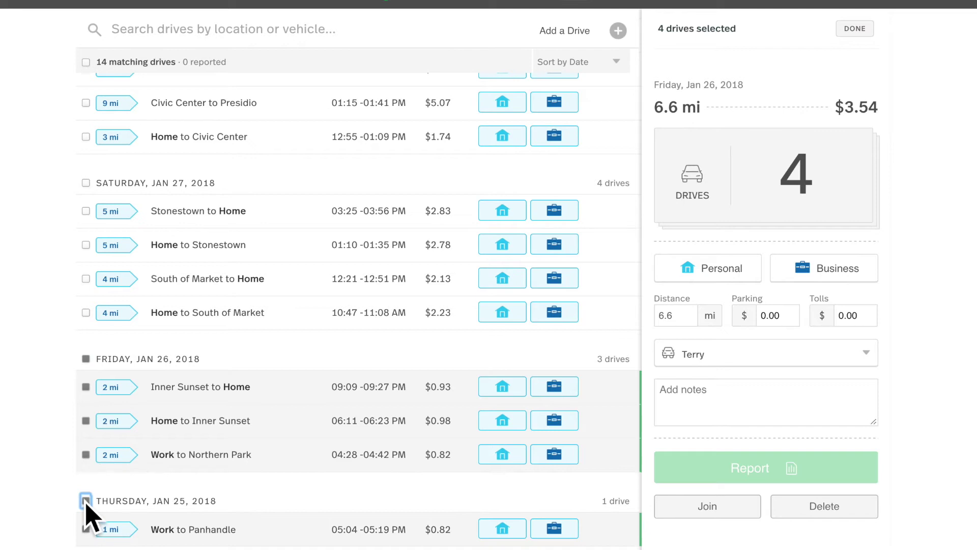
pyautogui.click(819, 273)
pyautogui.click(816, 335)
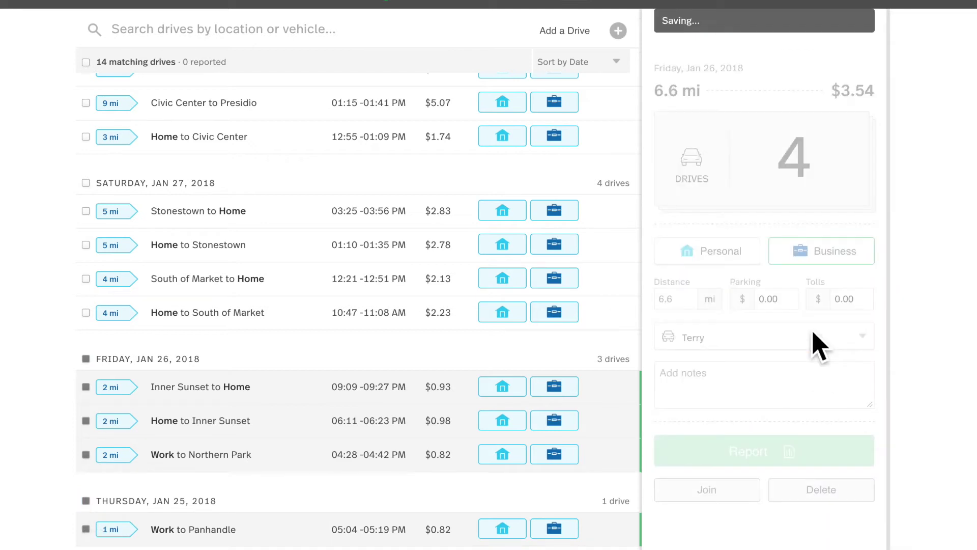
# Step: Mark the ten remaining unclassified drives Personal, undo it, then mark them Business instead
pyautogui.scroll(5, 61, 187)
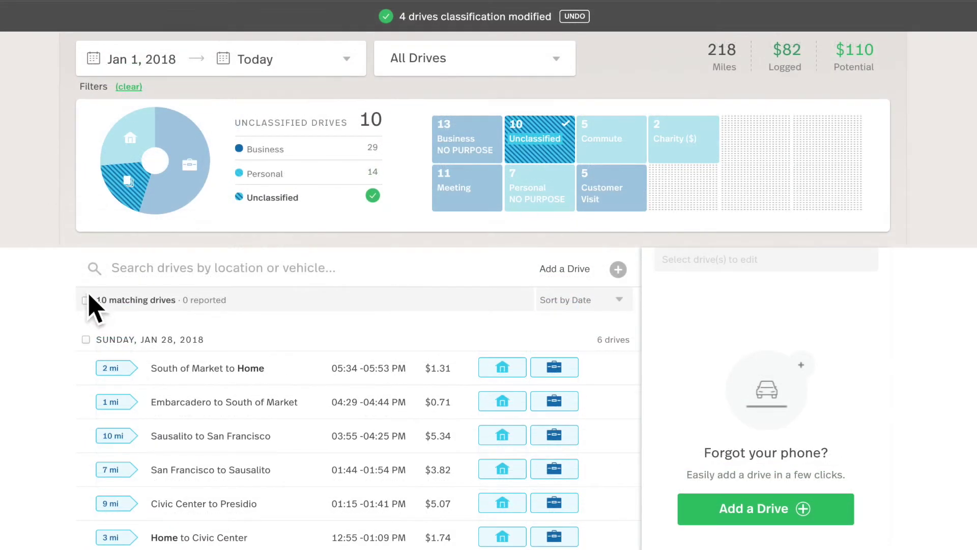
pyautogui.click(85, 301)
pyautogui.scroll(-3, 912, 414)
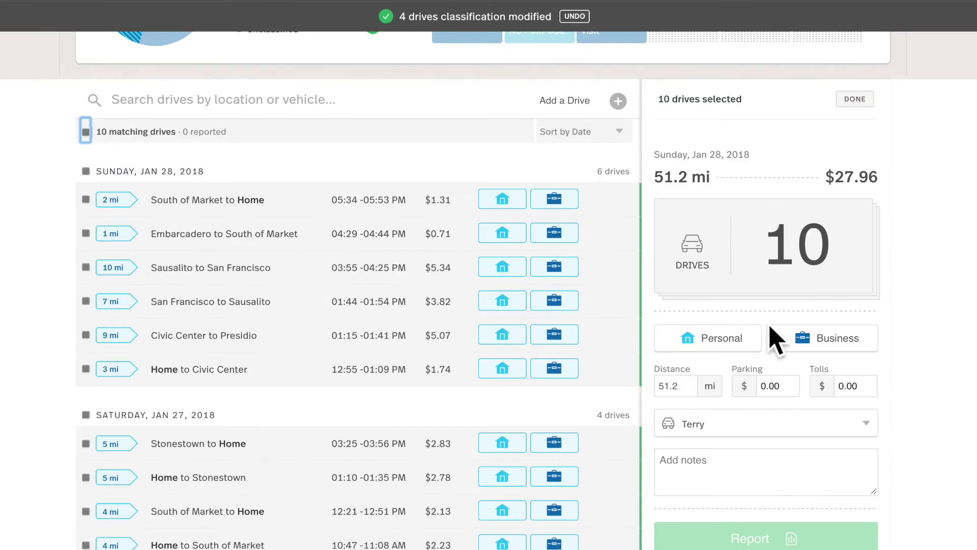
pyautogui.click(747, 340)
pyautogui.click(700, 400)
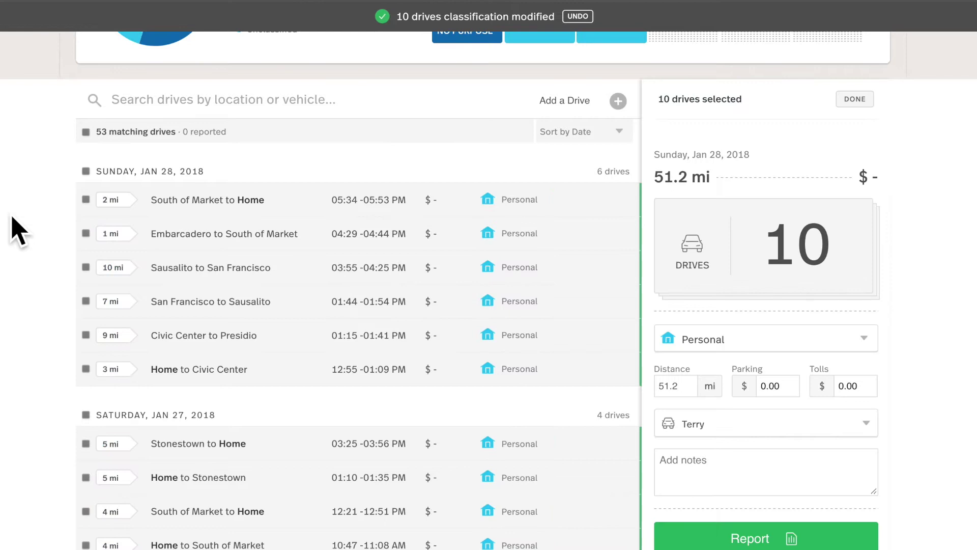
pyautogui.click(585, 20)
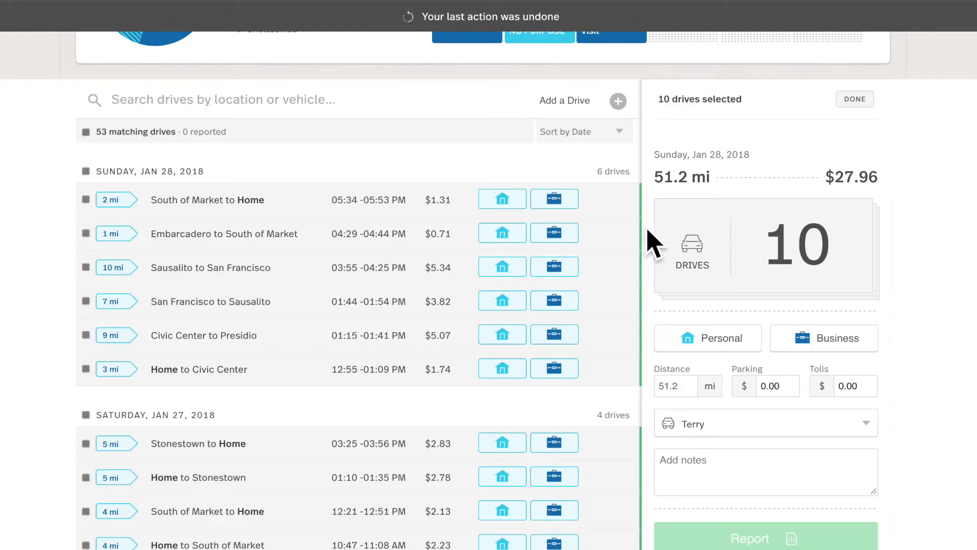
pyautogui.click(813, 340)
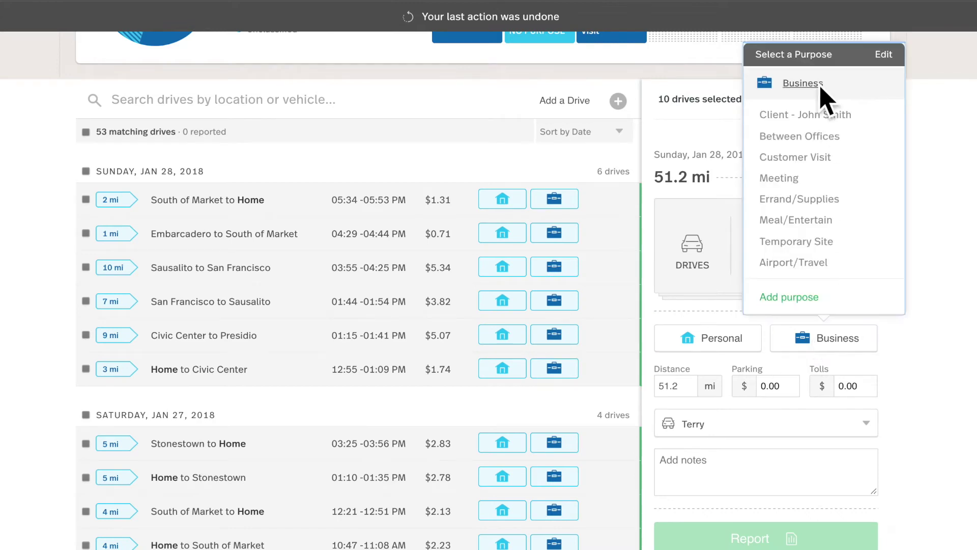
pyautogui.click(766, 82)
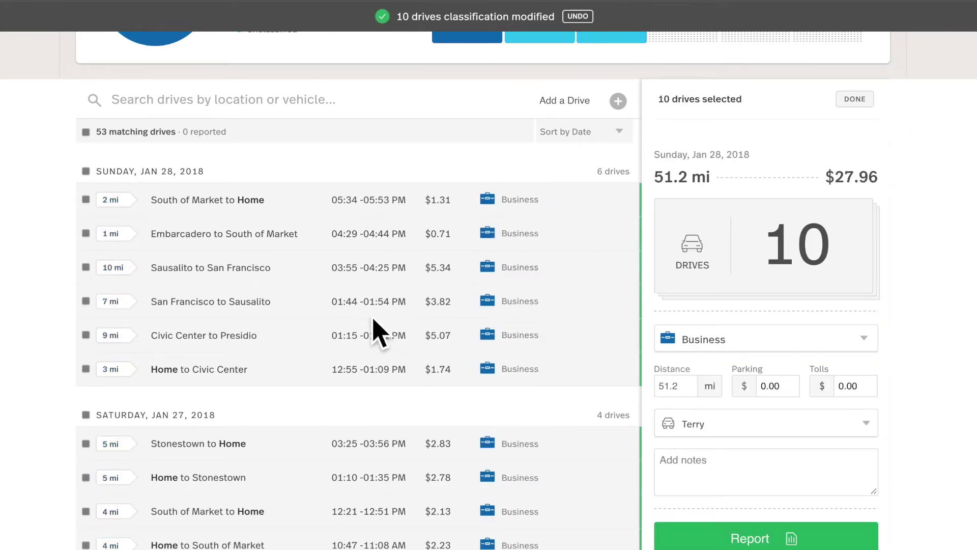
# Step: Confirm the Unclassified filter shows no drives, then turn the filter off
pyautogui.scroll(5, 375, 328)
pyautogui.click(283, 265)
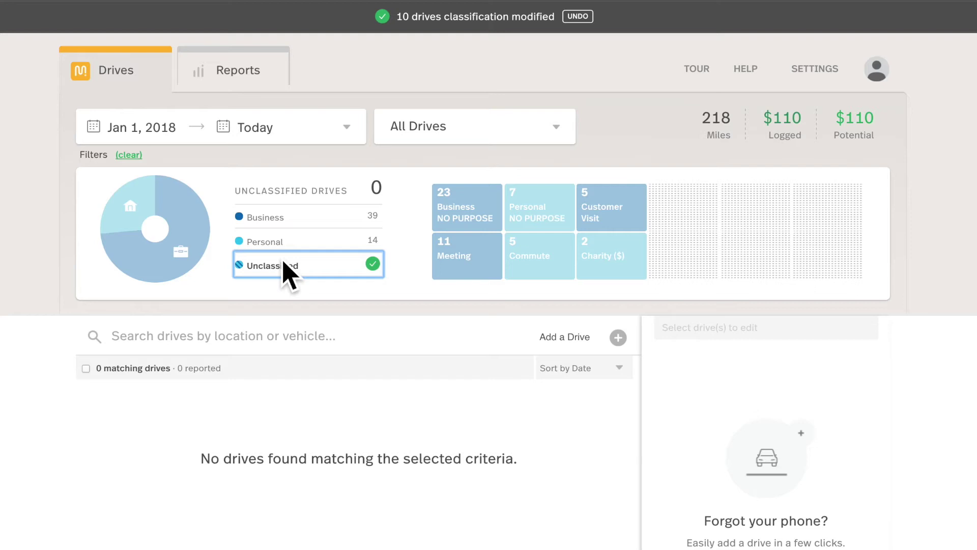
pyautogui.click(283, 265)
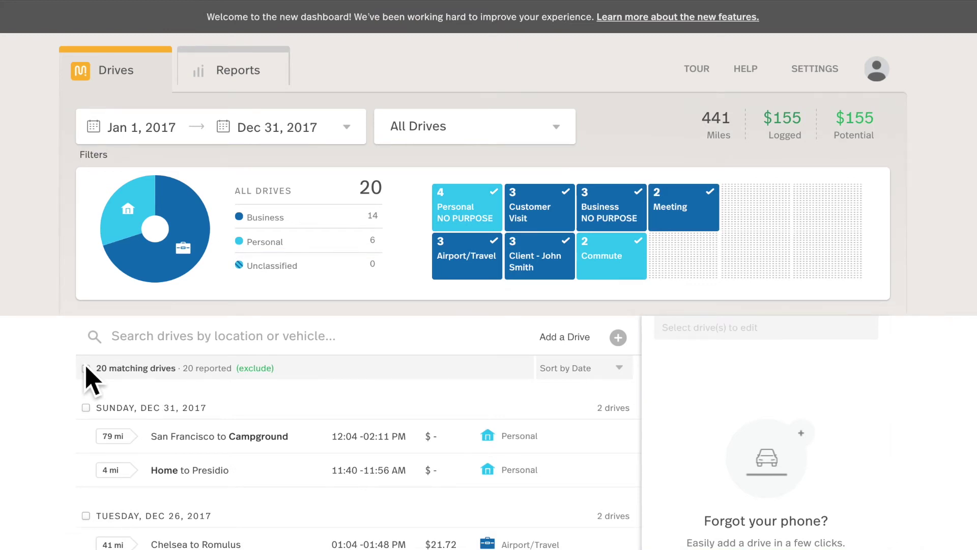
# Step: Show Year to date drives filtered to Without Vehicles
pyautogui.click(478, 127)
pyautogui.click(465, 127)
pyautogui.click(306, 127)
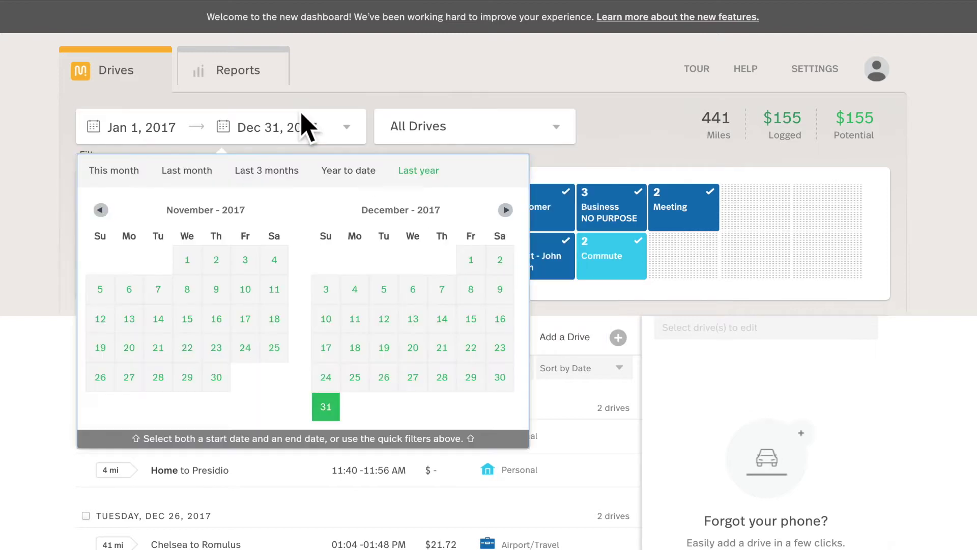
pyautogui.click(351, 173)
pyautogui.click(461, 125)
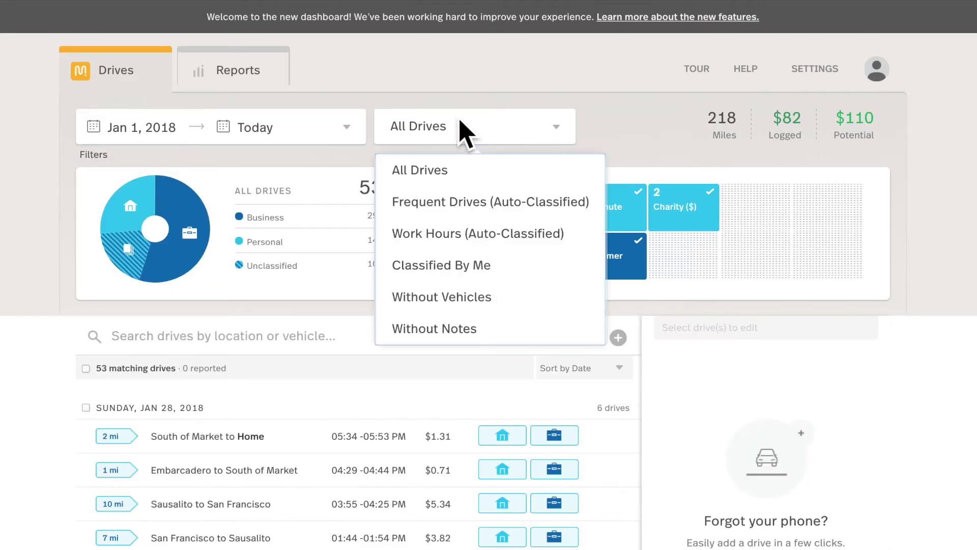
pyautogui.click(431, 305)
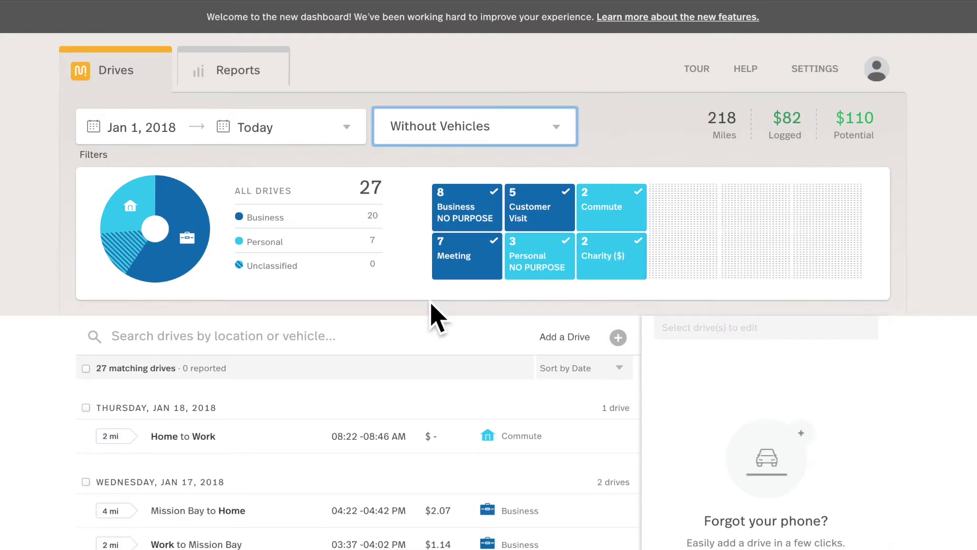
# Step: Assign the saved vehicle to all 27 selected drives and finish editing
pyautogui.click(85, 368)
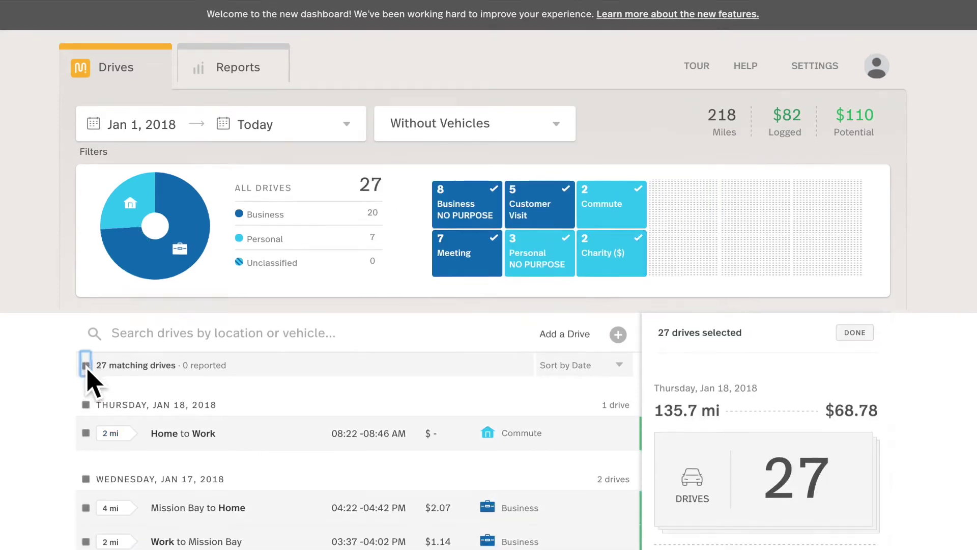
pyautogui.scroll(-3, 87, 379)
pyautogui.click(732, 500)
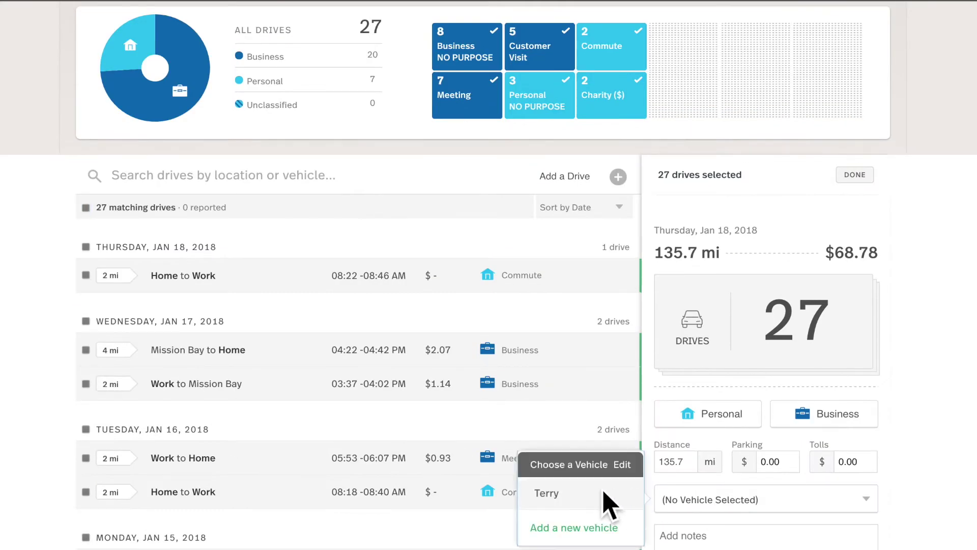
pyautogui.click(567, 493)
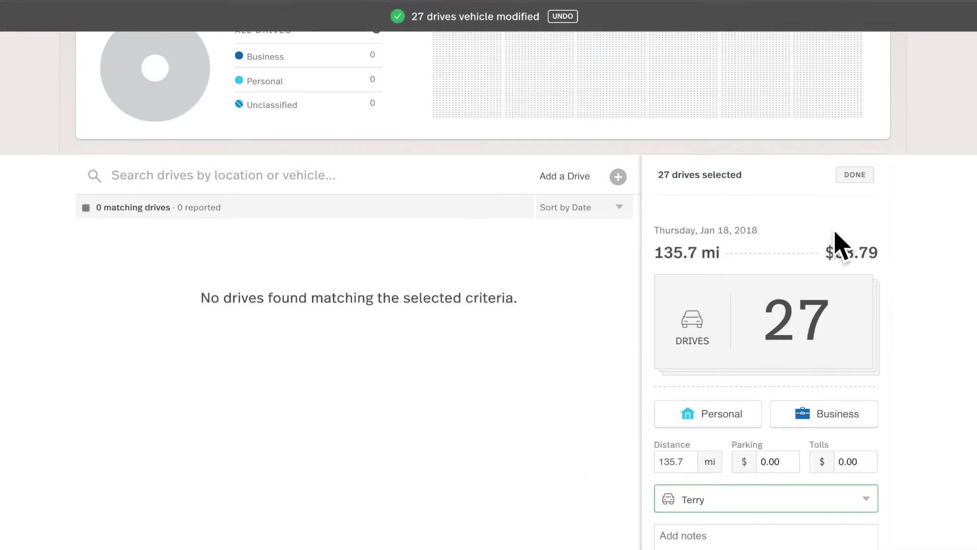
pyautogui.click(856, 175)
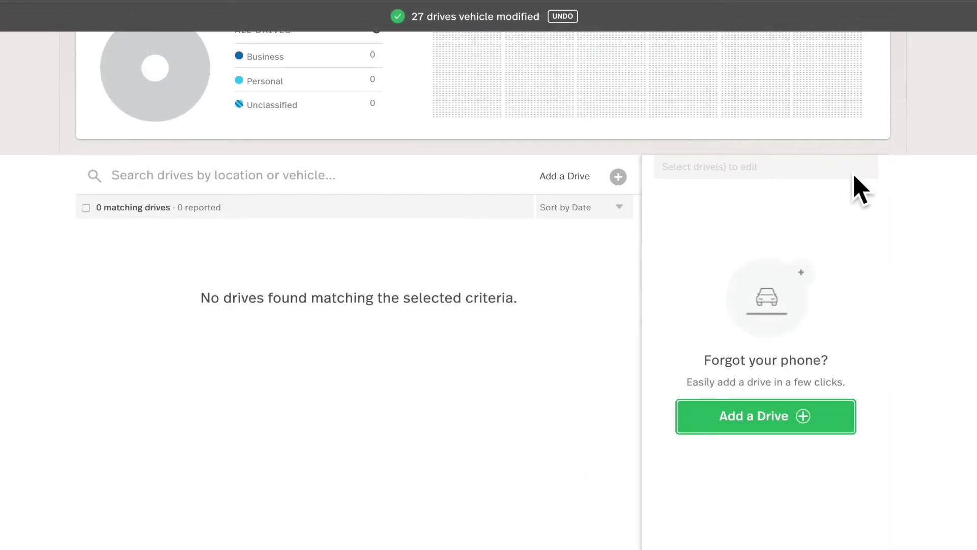
pyautogui.scroll(3, 585, 255)
# Step: Remove the vehicle filter so all drives are listed again
pyautogui.click(459, 125)
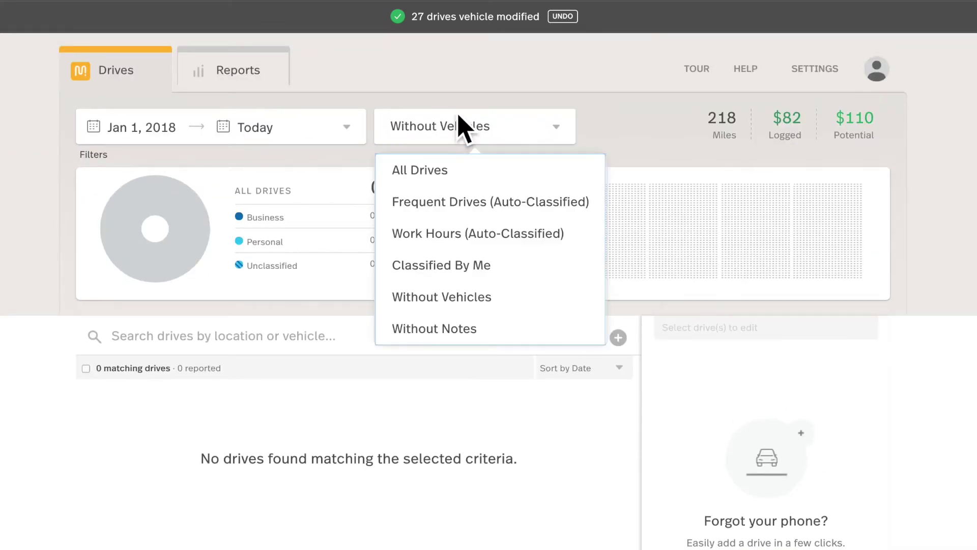
pyautogui.click(464, 170)
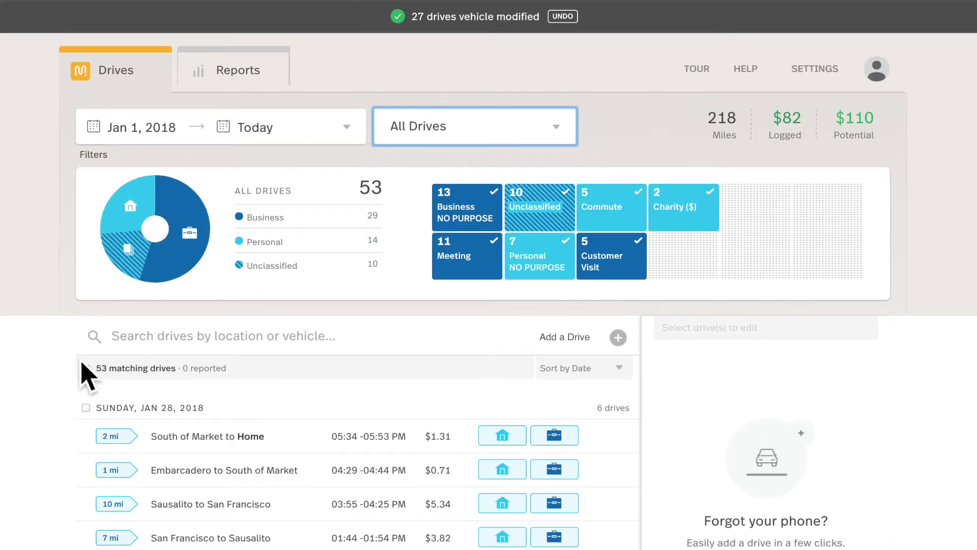
pyautogui.scroll(-4, 76, 371)
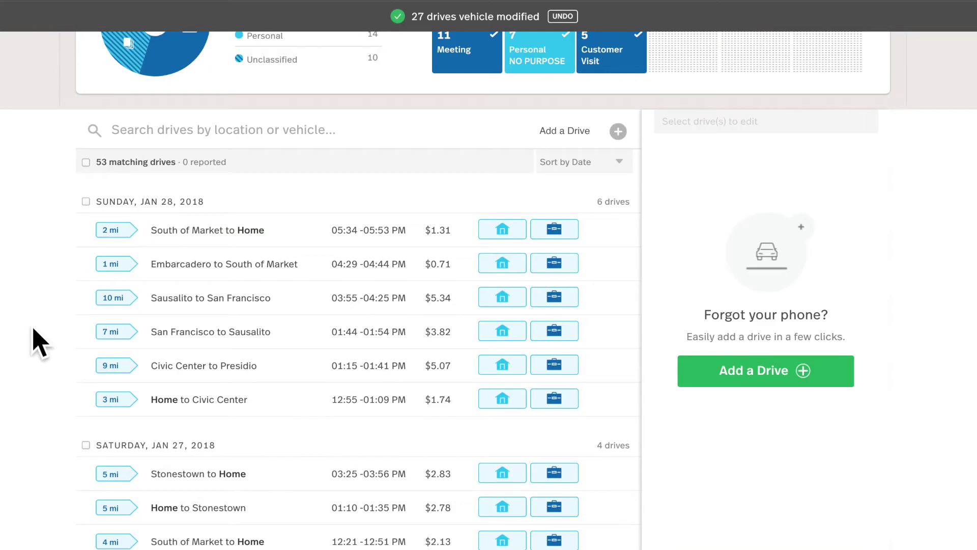
# Step: Mark ten drives from Jan 28 and Jan 27 as Personal, then deselect both groups
pyautogui.click(86, 201)
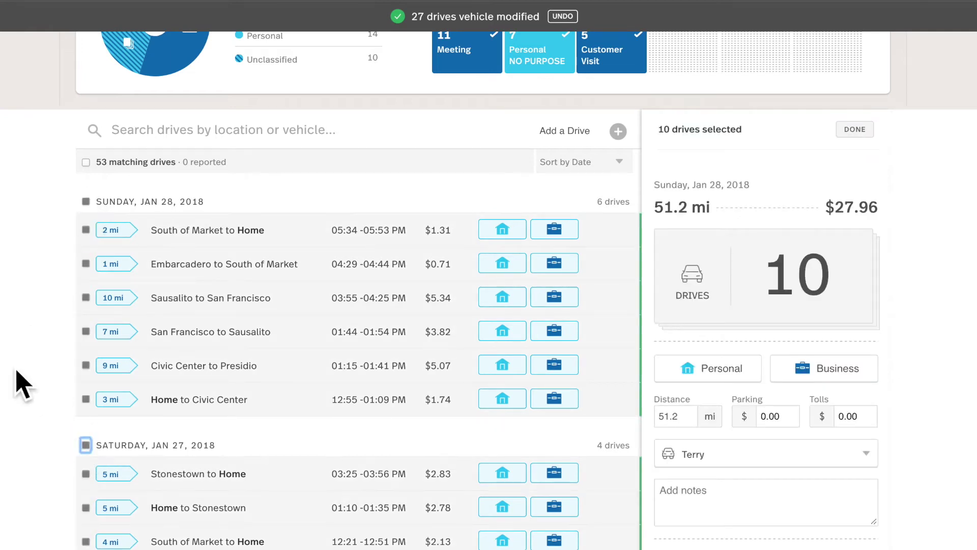
pyautogui.scroll(-1, 23, 384)
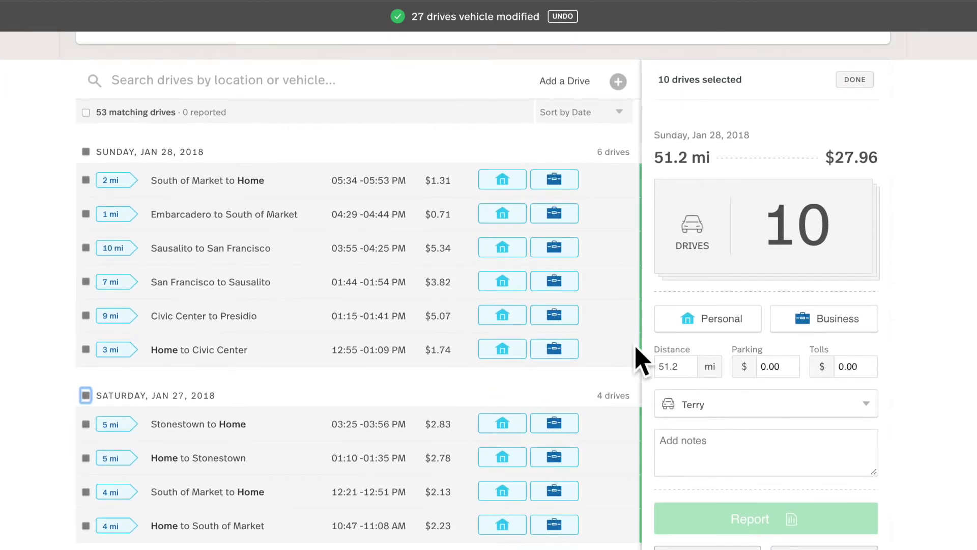
pyautogui.click(733, 321)
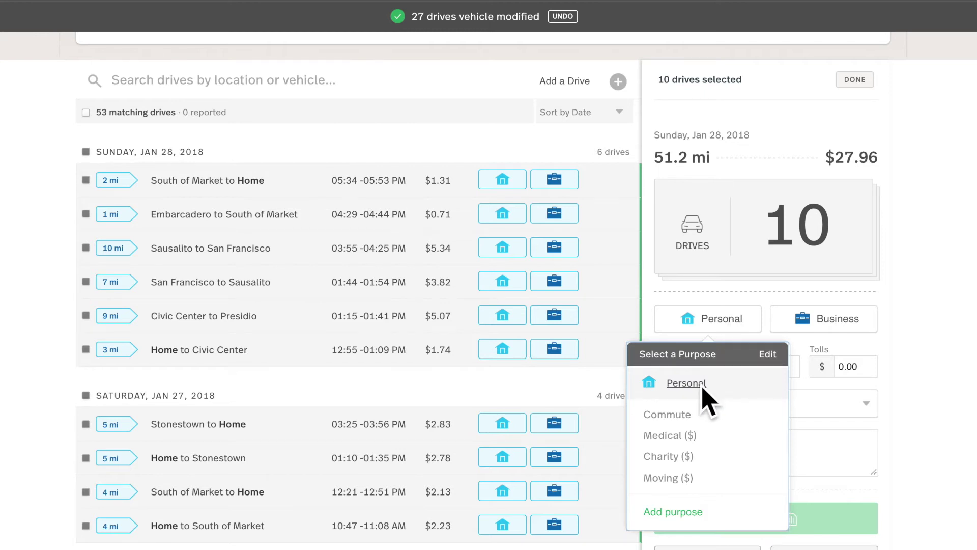
pyautogui.click(686, 383)
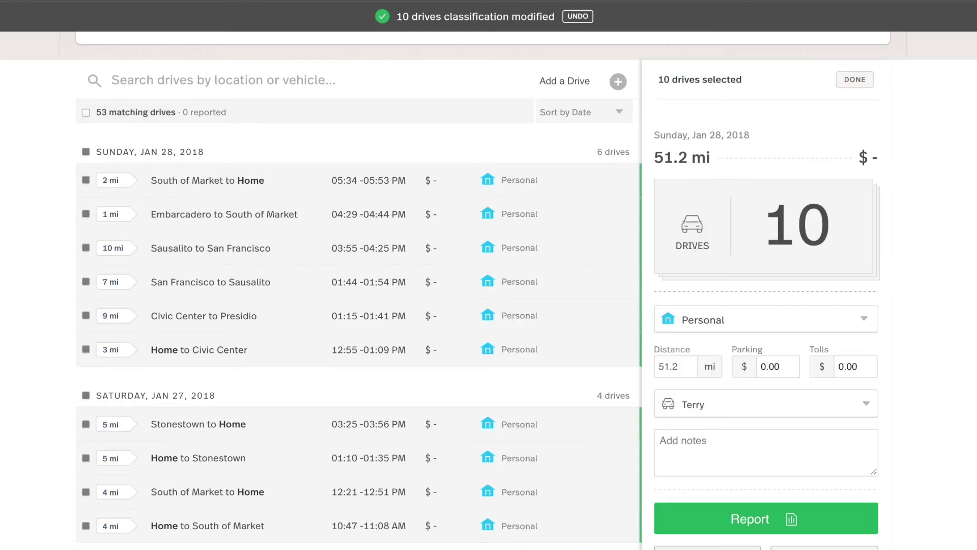
pyautogui.click(85, 152)
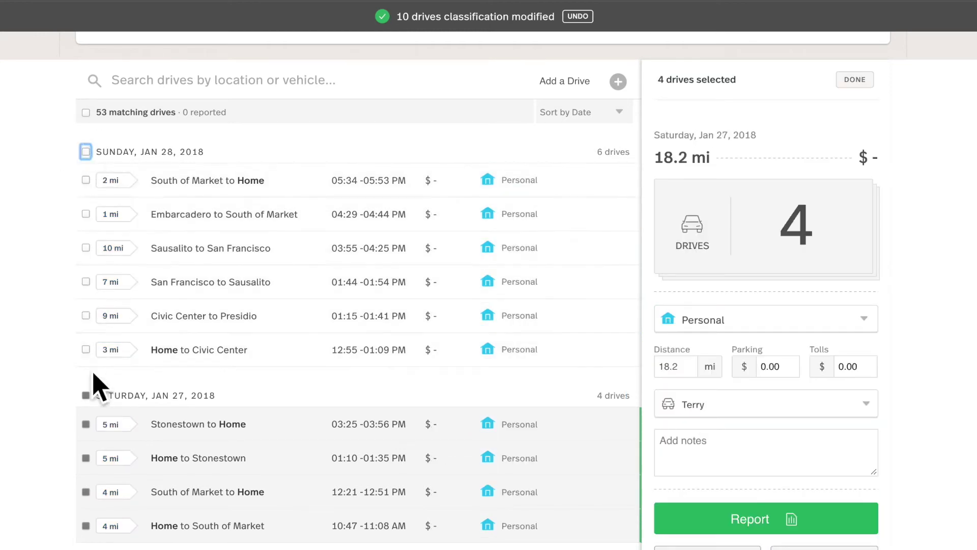
pyautogui.click(85, 395)
pyautogui.scroll(-8, 35, 360)
pyautogui.scroll(15, 35, 360)
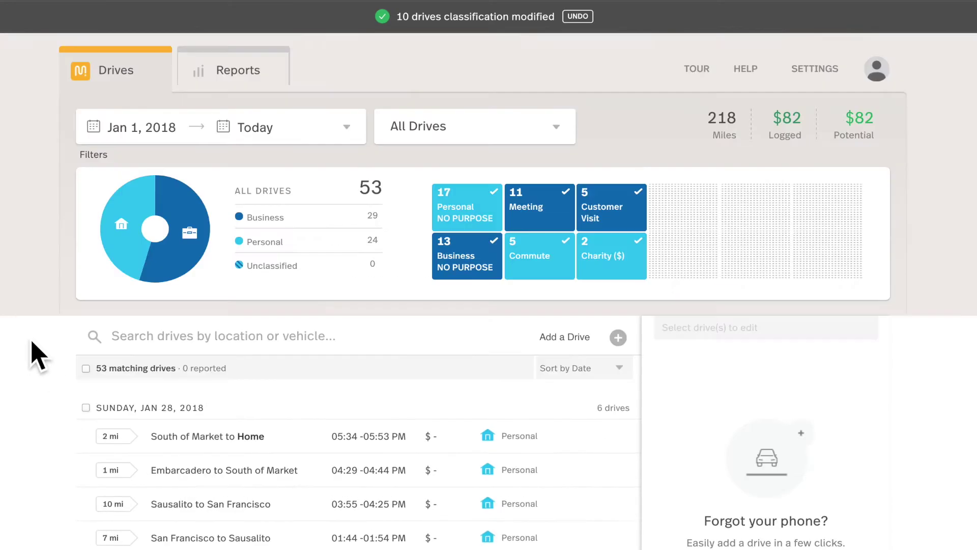
# Step: Verify no unclassified drives remain, clear that filter, and undo the 10-drive Personal change
pyautogui.click(272, 270)
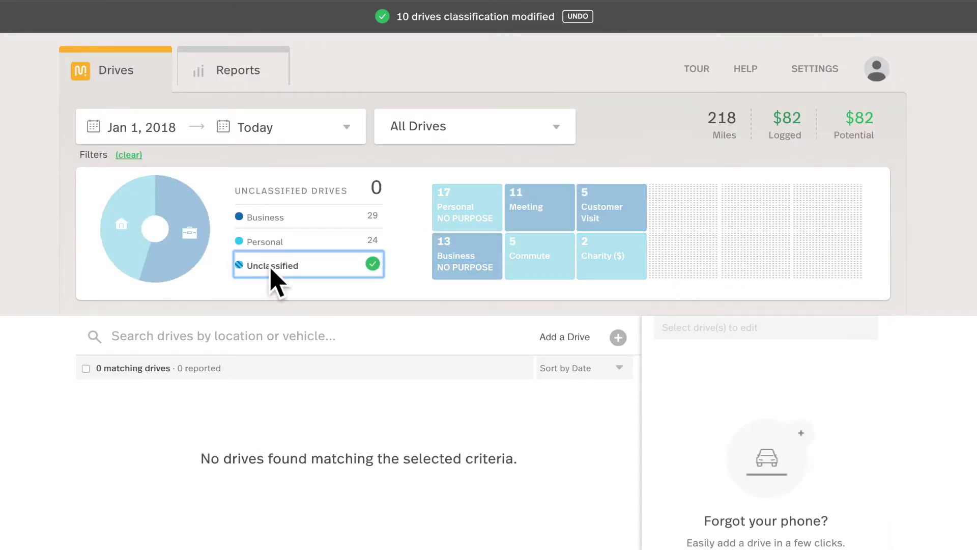
pyautogui.click(271, 270)
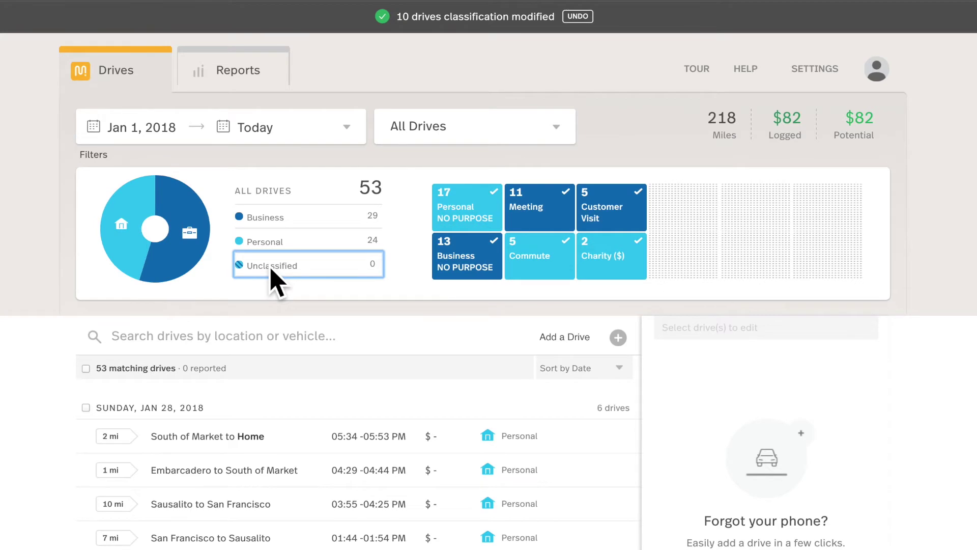
pyautogui.click(577, 16)
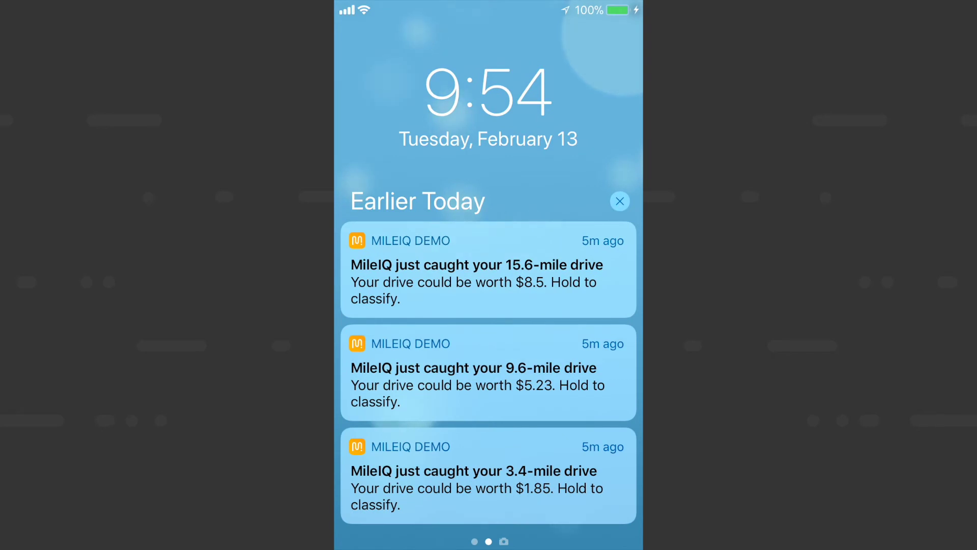
# Step: From the lock-screen notifications, mark the 15.6-mile drive Personal, 9.6-mile Business, and 3.4-mile Personal
pyautogui.click(477, 282)
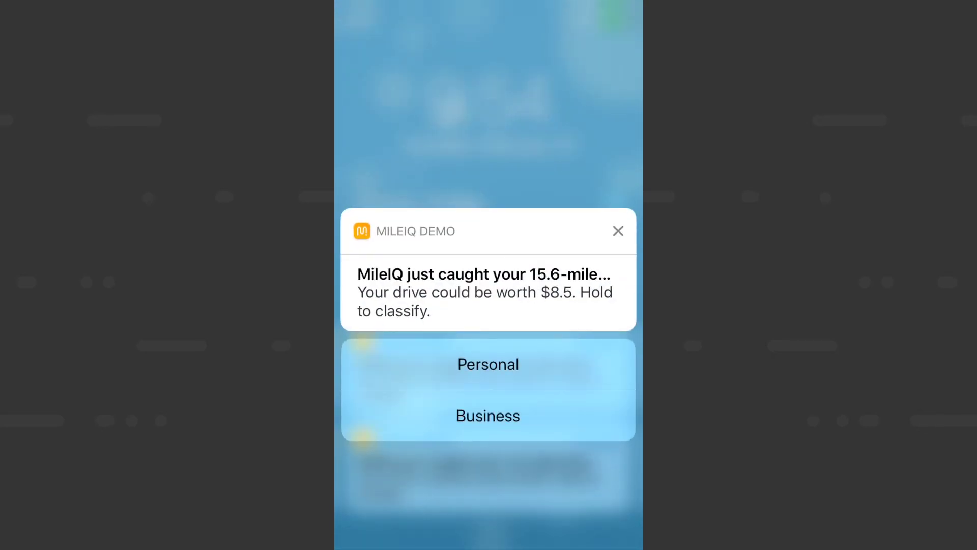
pyautogui.click(488, 363)
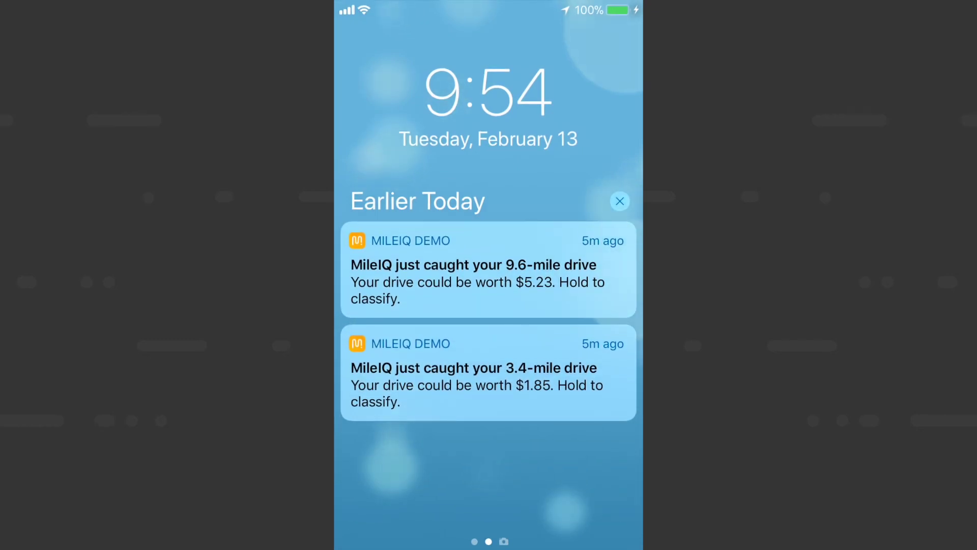
pyautogui.click(476, 281)
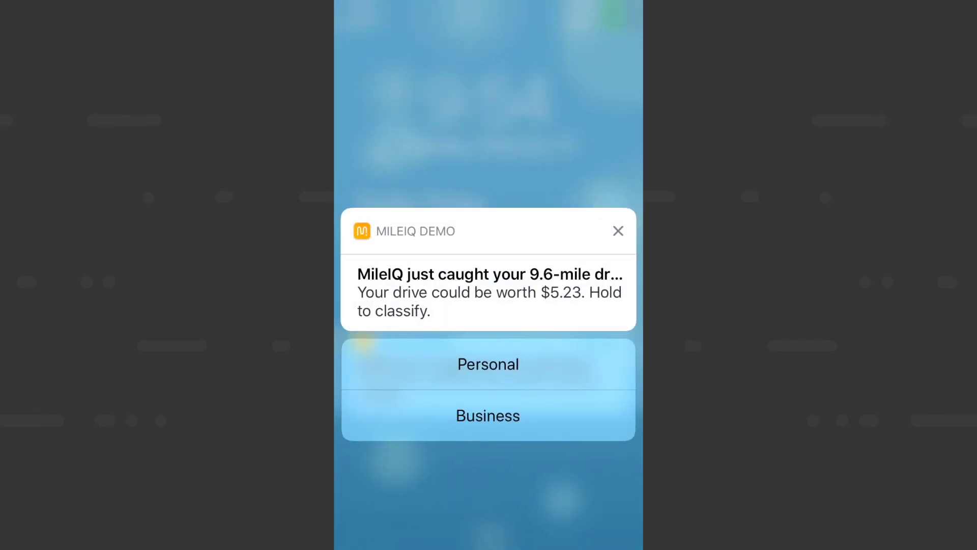
pyautogui.click(488, 415)
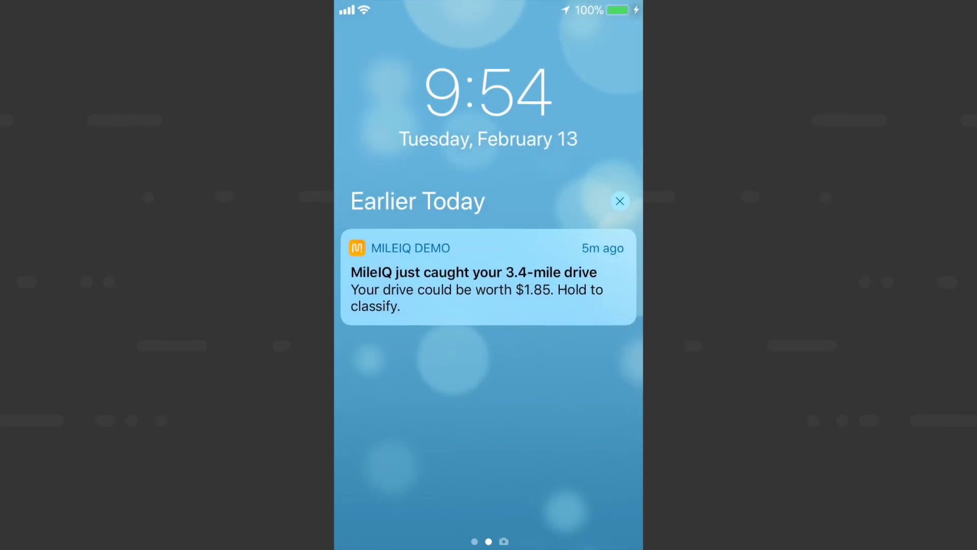
pyautogui.click(477, 281)
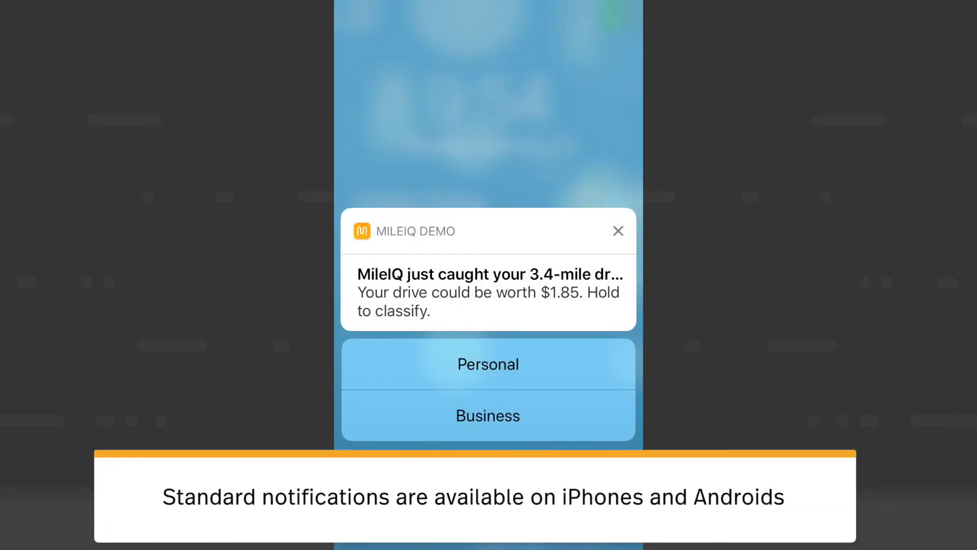
pyautogui.click(488, 364)
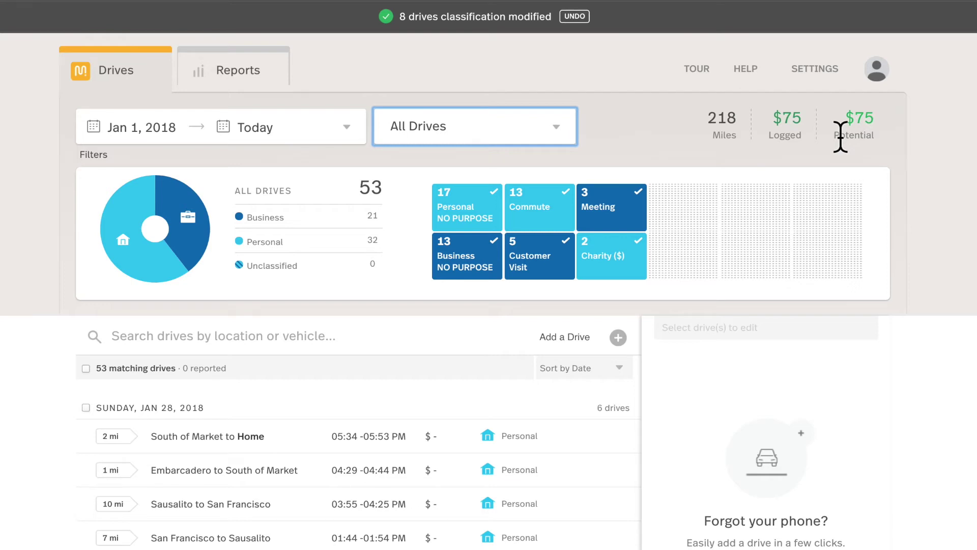
# Step: In Settings > Auto-Classification, switch on Enable Work Hours with the Mon–Fri 09:00 AM–06:00 PM schedule
pyautogui.click(828, 71)
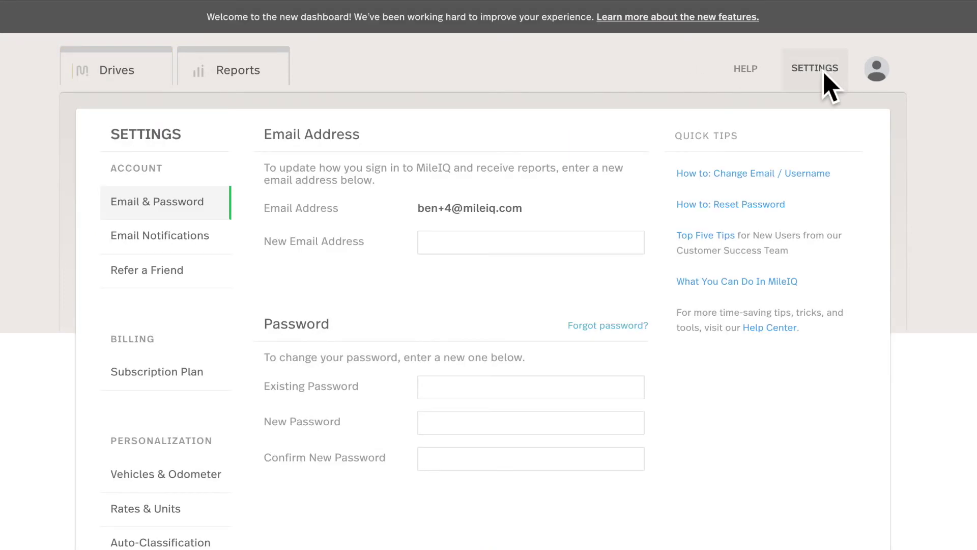
pyautogui.scroll(-2, 272, 402)
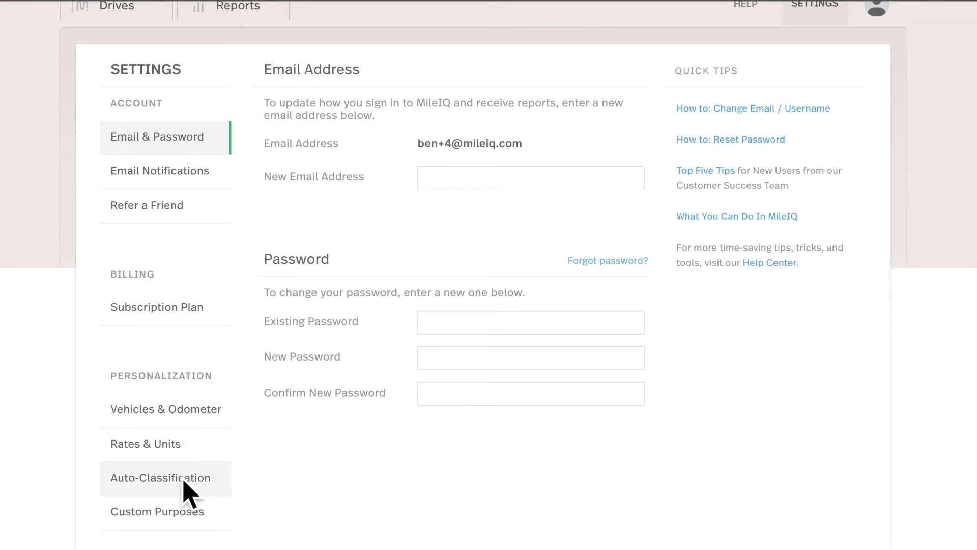
pyautogui.click(190, 490)
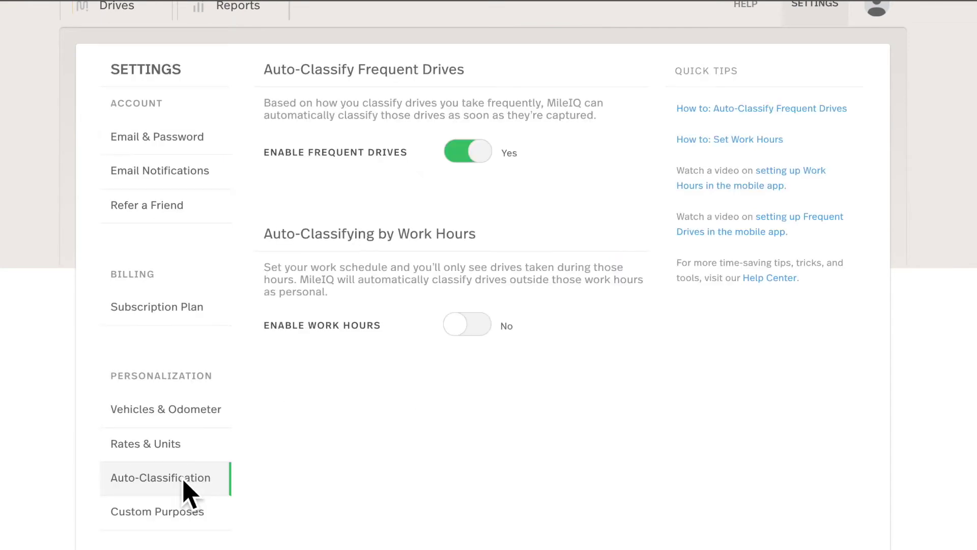
pyautogui.click(483, 326)
pyautogui.scroll(-1, 610, 355)
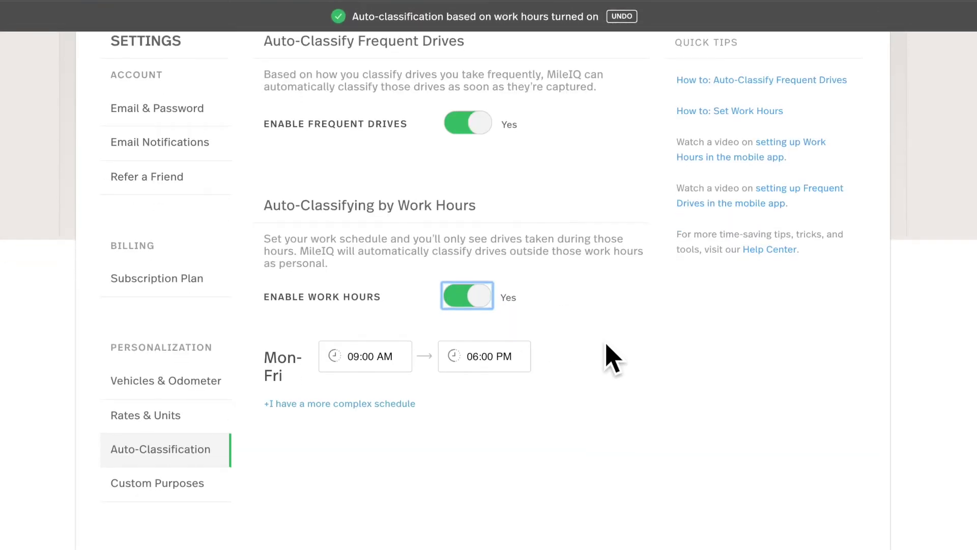
pyautogui.scroll(-3, 610, 359)
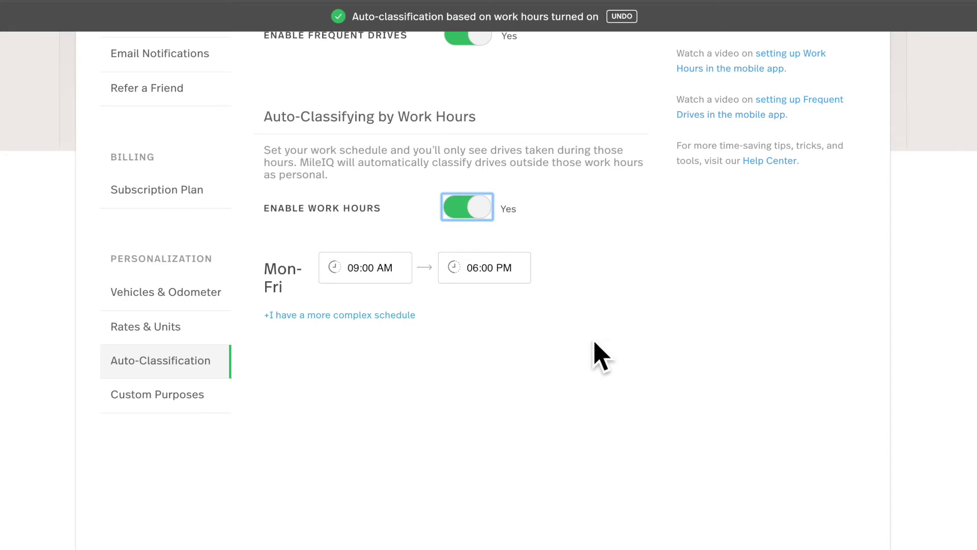
# Step: Change the Mon–Fri work-hours end time from 06:00 PM to 05:00 PM and save it
pyautogui.click(475, 278)
pyautogui.click(448, 332)
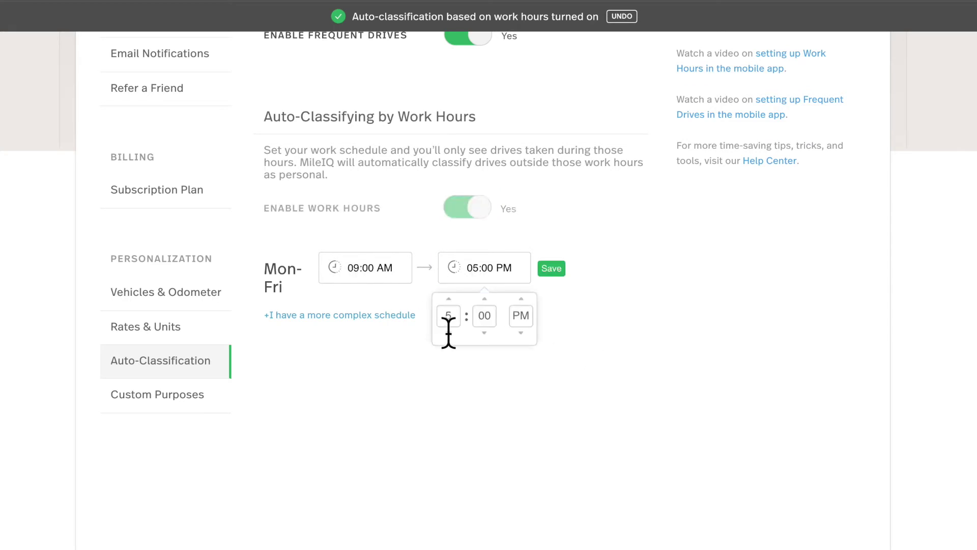
pyautogui.click(557, 269)
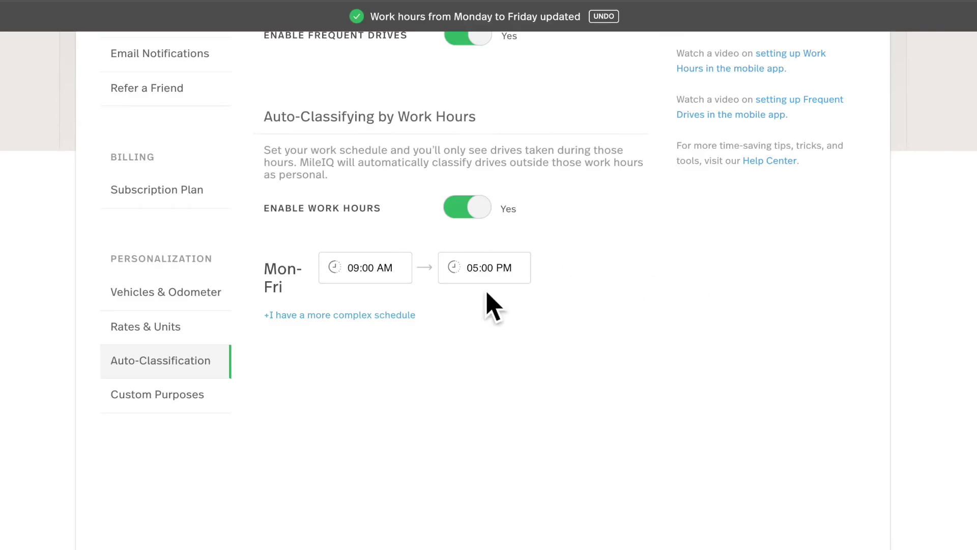
# Step: Split the schedule into per-day rows and set Tuesday, Wednesday and Thursday to end at 06:00 PM
pyautogui.click(391, 316)
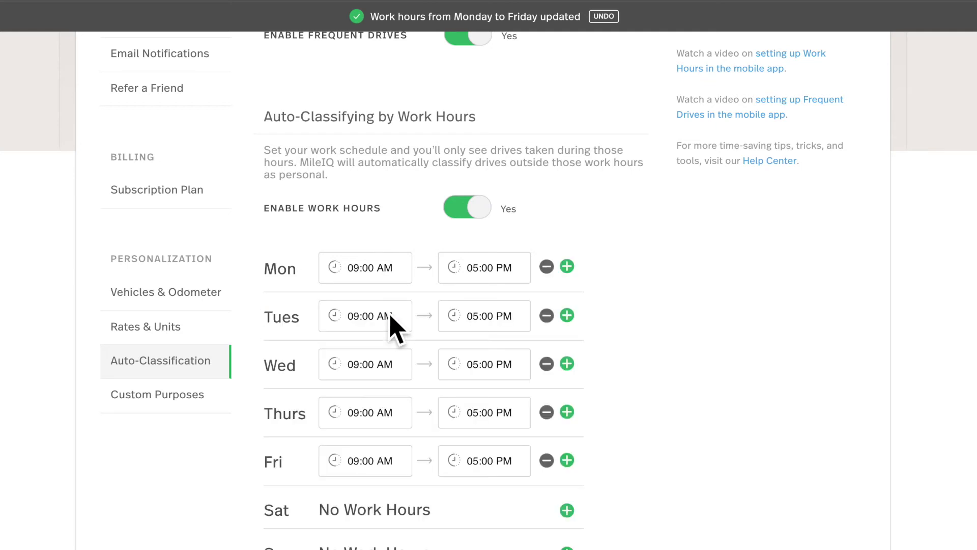
pyautogui.scroll(-1, 725, 346)
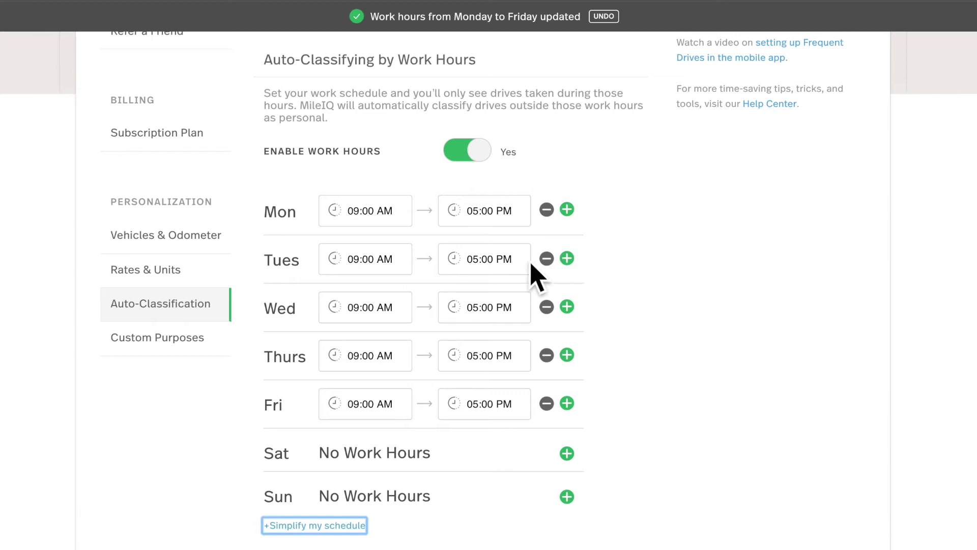
pyautogui.click(480, 262)
pyautogui.click(448, 290)
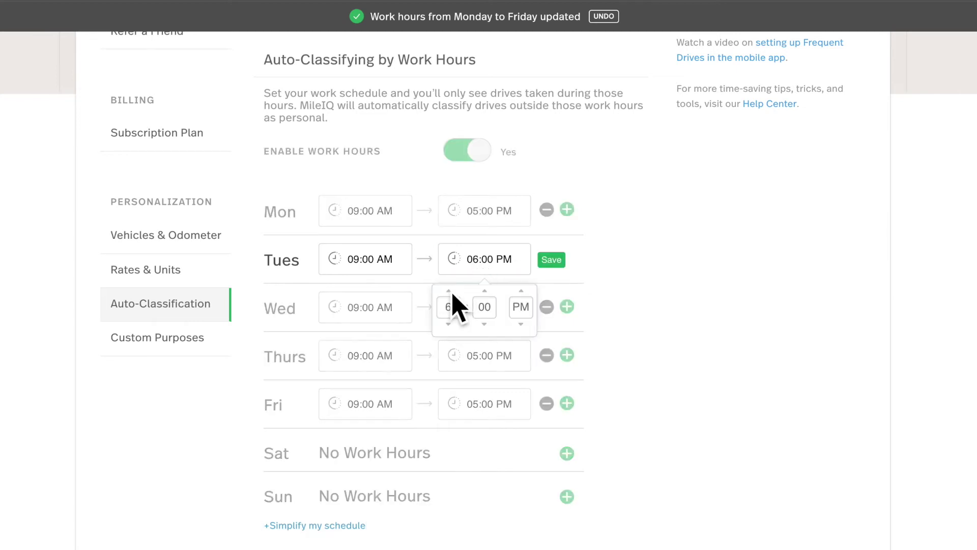
pyautogui.click(554, 261)
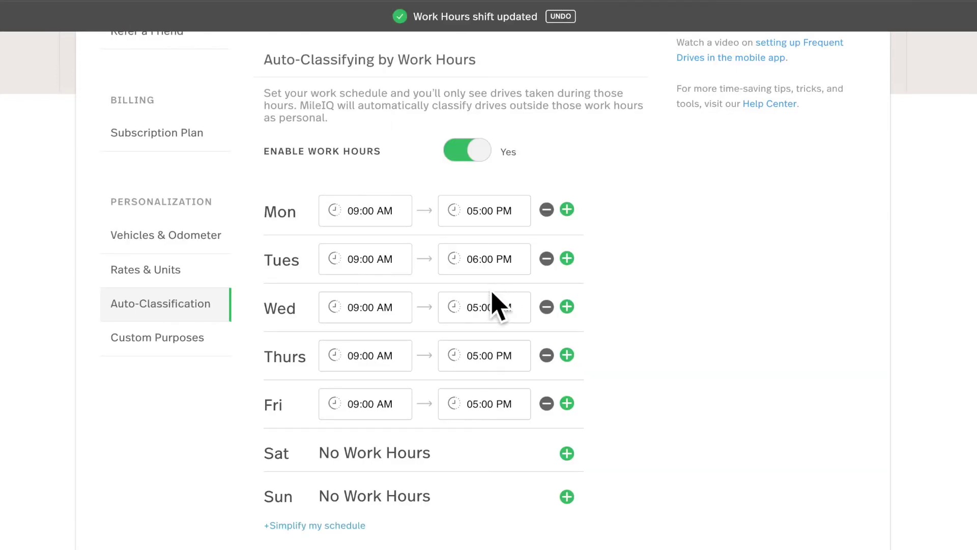
pyautogui.click(480, 311)
pyautogui.click(449, 339)
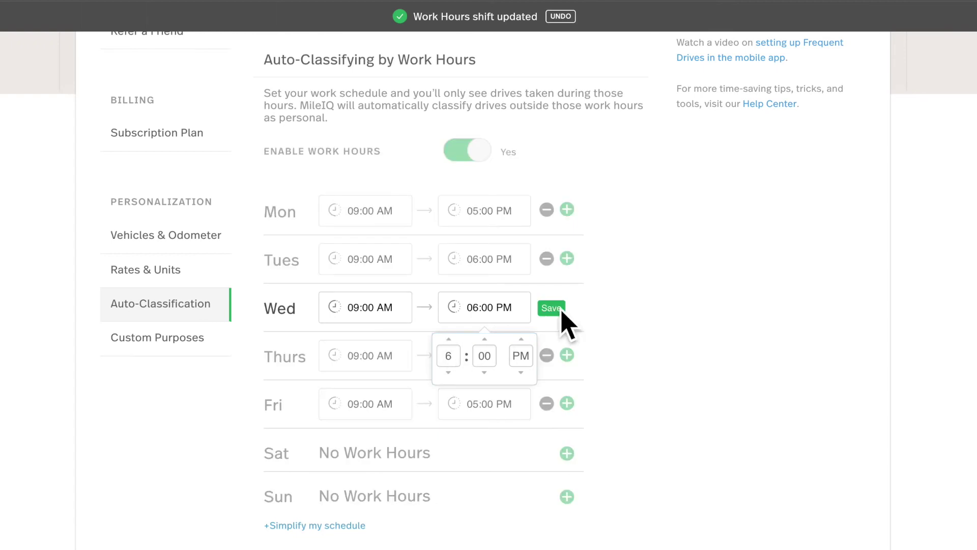
pyautogui.click(559, 310)
pyautogui.click(470, 356)
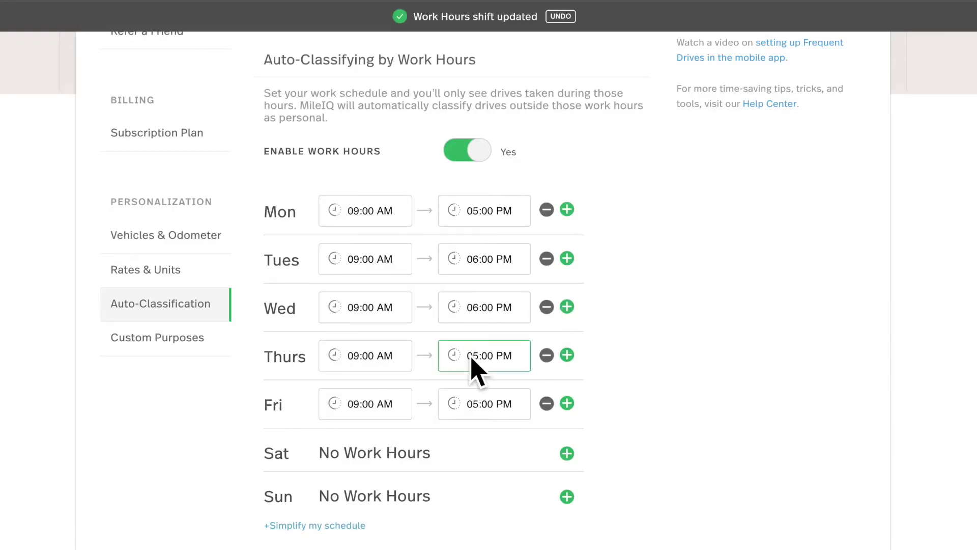
pyautogui.click(448, 388)
pyautogui.click(555, 355)
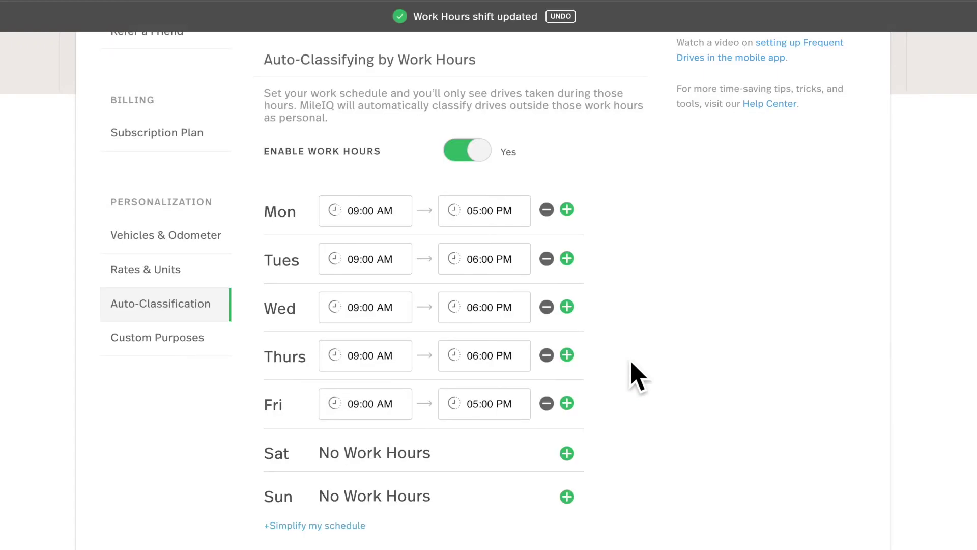
# Step: Make Friday end at 04:00 PM and add a second Friday shift from 07:00 PM to 02:00 AM
pyautogui.click(473, 410)
pyautogui.click(448, 469)
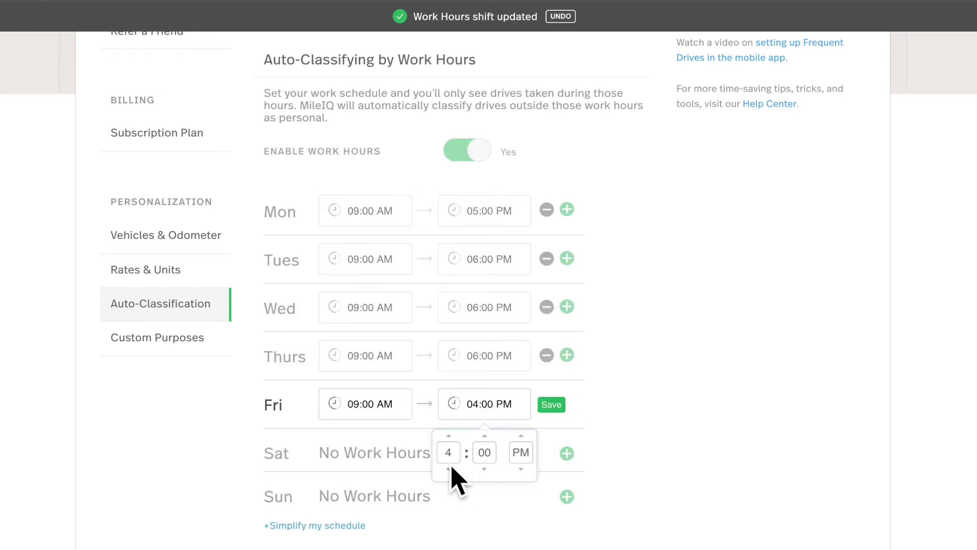
pyautogui.click(549, 403)
pyautogui.click(567, 403)
pyautogui.click(358, 444)
pyautogui.click(330, 475)
pyautogui.click(330, 475)
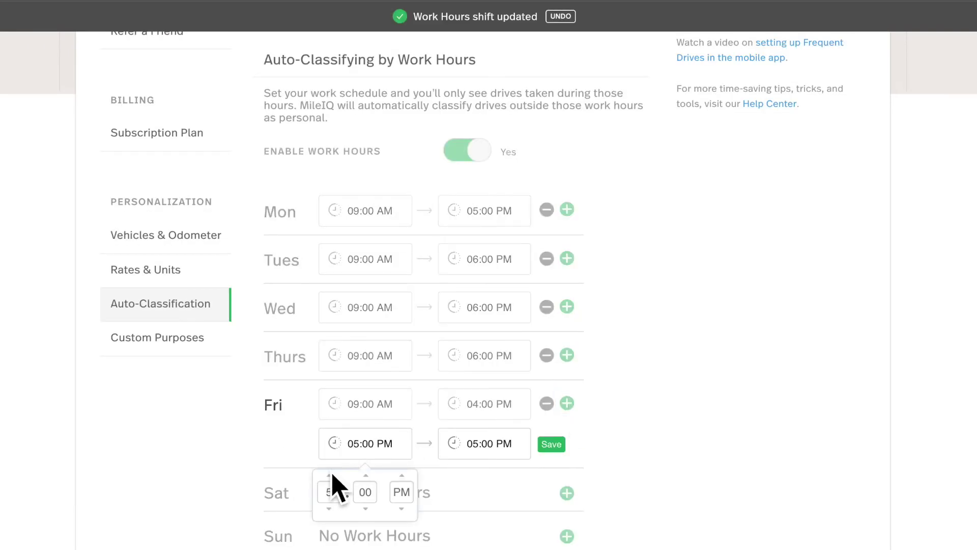
pyautogui.click(330, 474)
pyautogui.click(487, 454)
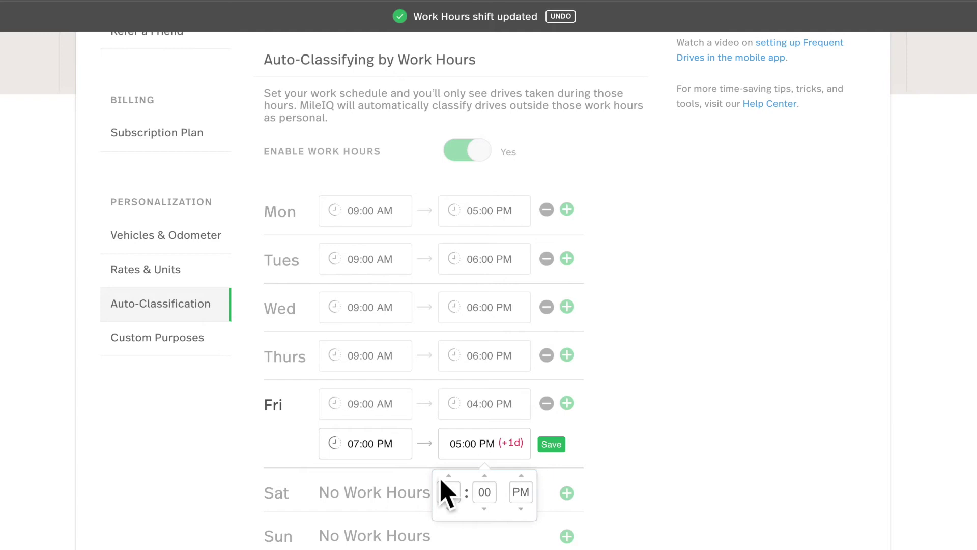
pyautogui.click(522, 507)
pyautogui.click(447, 508)
pyautogui.click(447, 508)
pyautogui.click(447, 508)
pyautogui.click(547, 447)
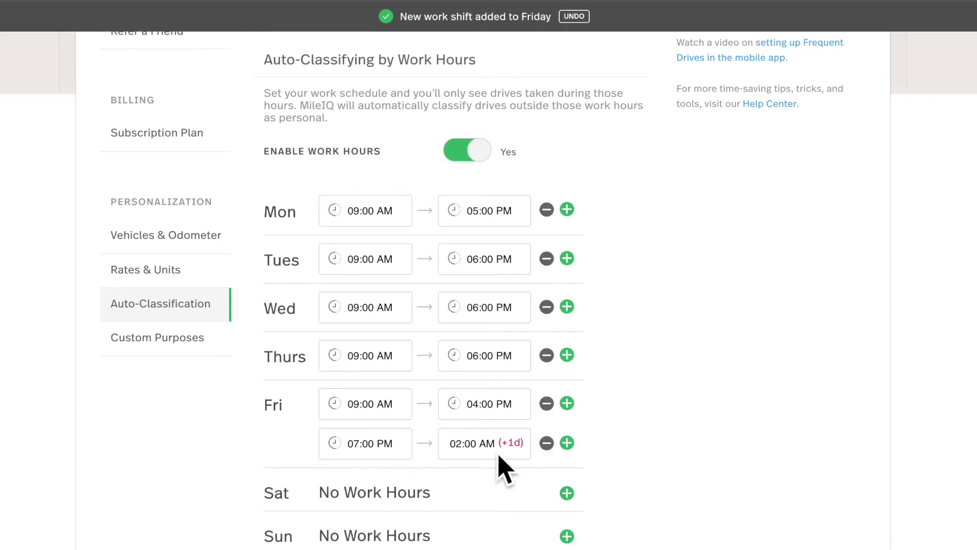
# Step: Add a Sunday 09:00 AM–06:00 PM shift, then remove Sunday's work hours
pyautogui.click(565, 535)
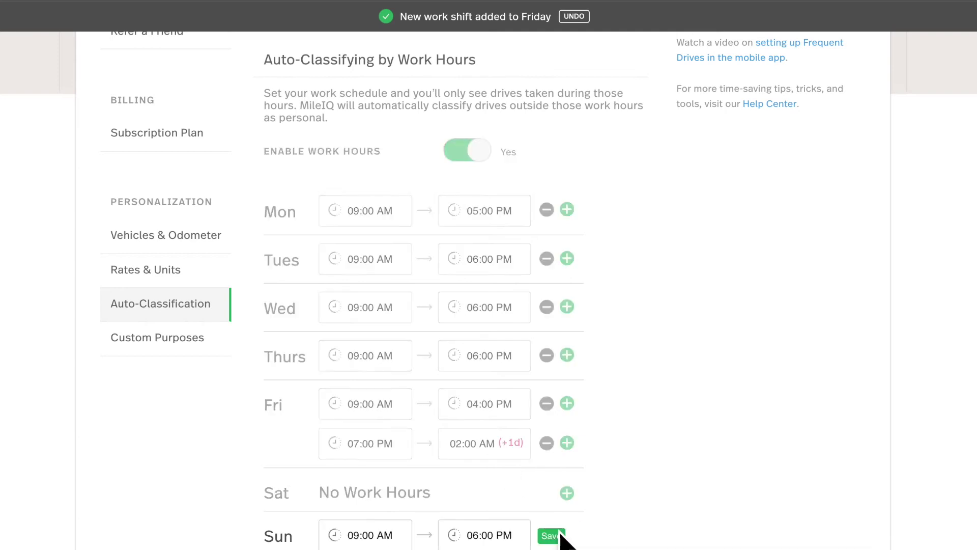
pyautogui.click(371, 537)
pyautogui.click(371, 537)
pyautogui.click(646, 540)
pyautogui.click(566, 536)
pyautogui.click(548, 534)
pyautogui.click(546, 534)
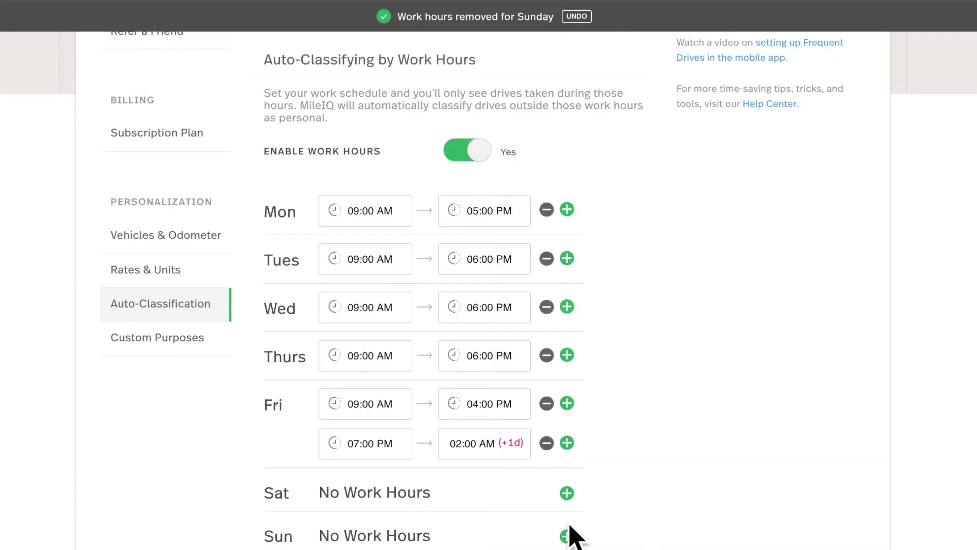
pyautogui.click(567, 493)
# Step: Set Saturday's shift to 09:00 PM–03:00 AM and clear Wednesday's work hours
pyautogui.click(366, 501)
pyautogui.click(402, 538)
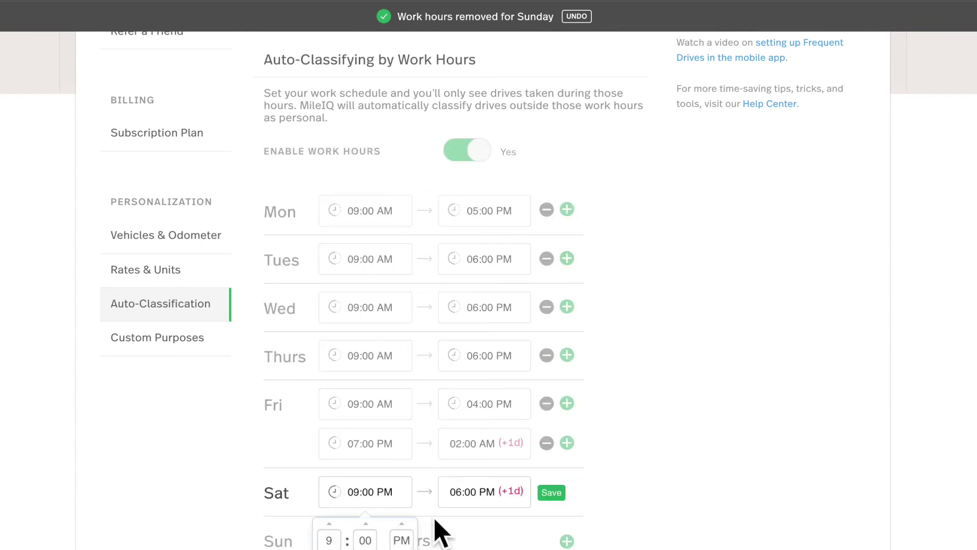
pyautogui.click(483, 492)
pyautogui.click(524, 540)
pyautogui.write('03')
pyautogui.press('Return')
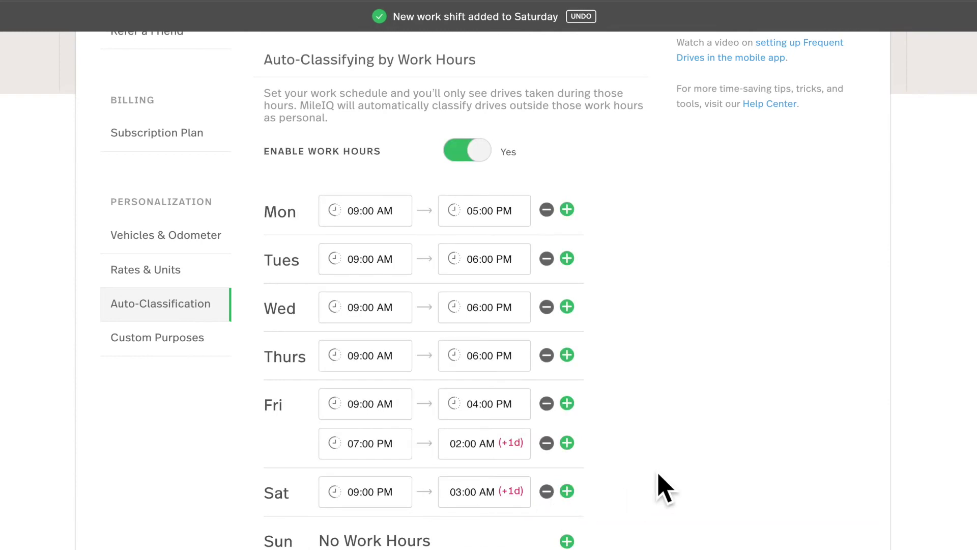
pyautogui.click(547, 306)
# Step: Clear Thursday's hours, add a 06:30 PM–08:00 PM second Tuesday shift, and toggle Work Hours off and on
pyautogui.click(546, 351)
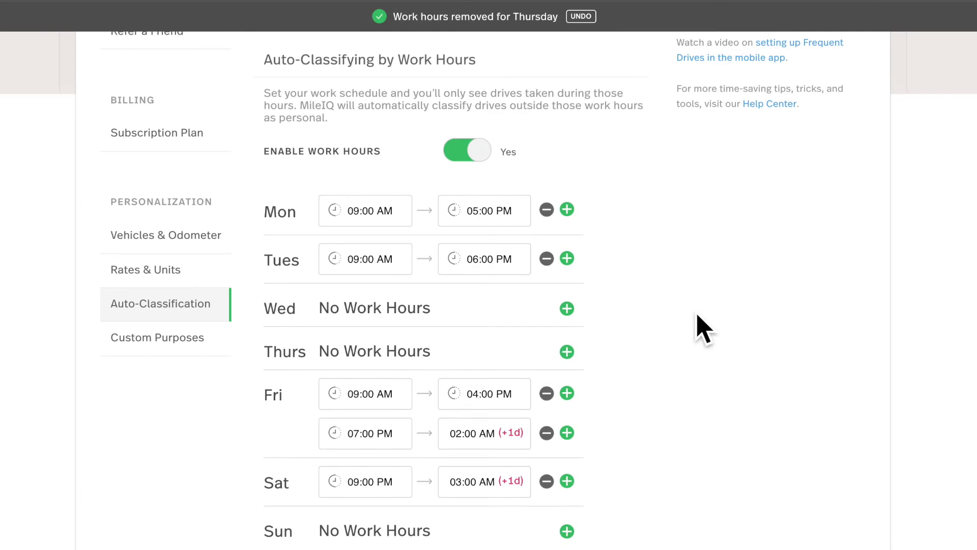
pyautogui.scroll(-1, 755, 426)
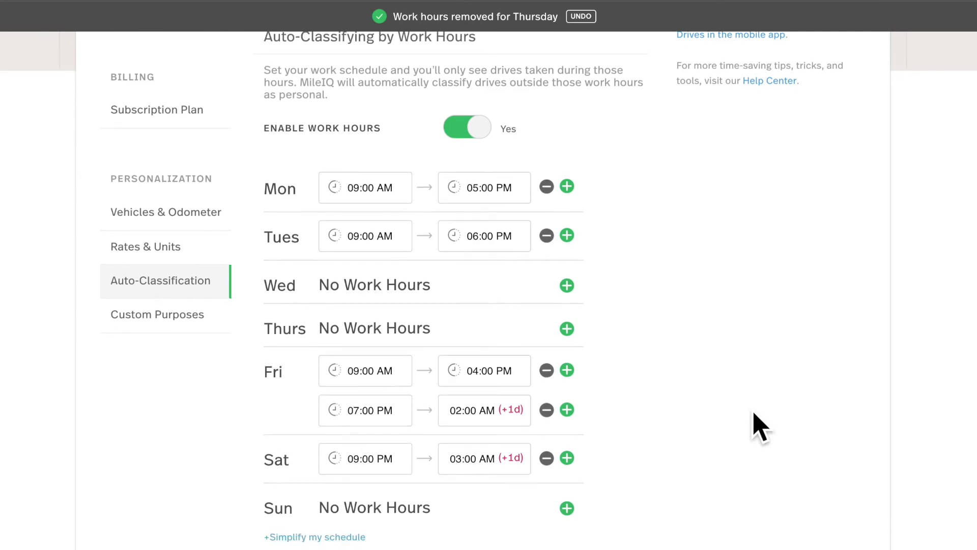
pyautogui.click(567, 235)
pyautogui.click(364, 277)
pyautogui.click(364, 307)
pyautogui.click(365, 306)
pyautogui.click(451, 286)
pyautogui.click(448, 305)
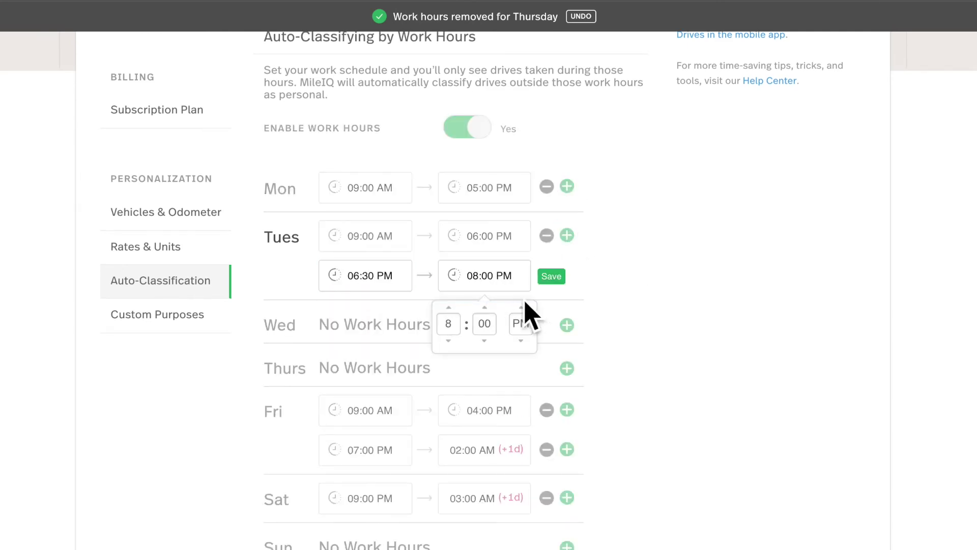
pyautogui.click(551, 276)
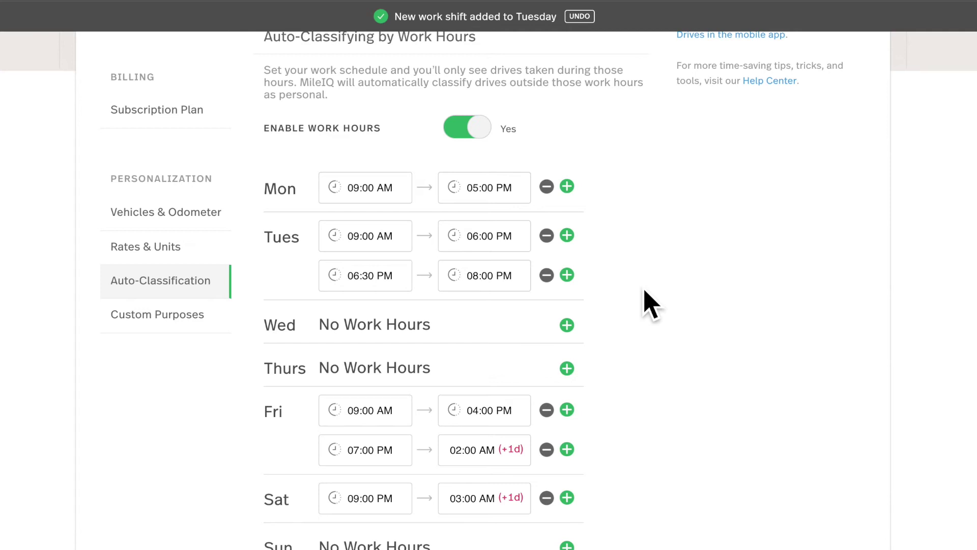
pyautogui.click(478, 128)
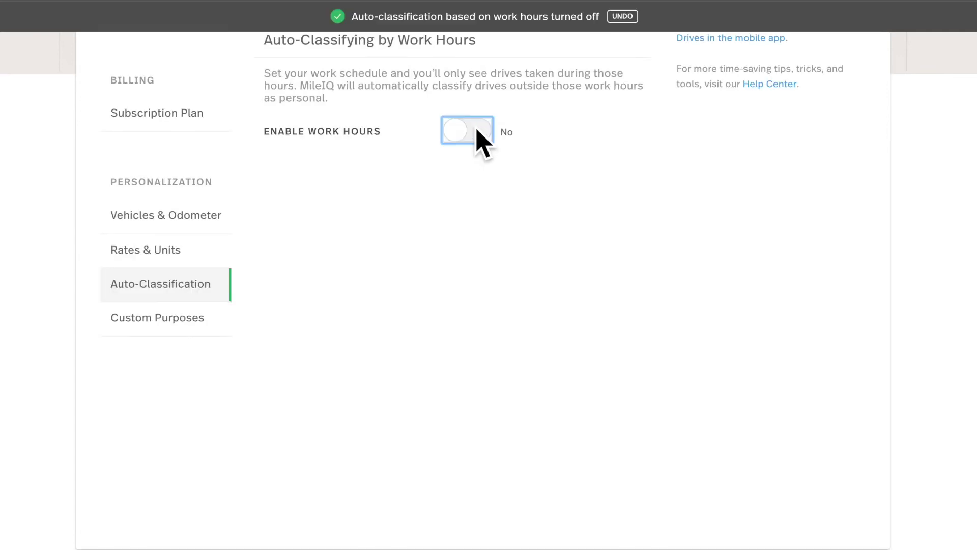
pyautogui.click(478, 131)
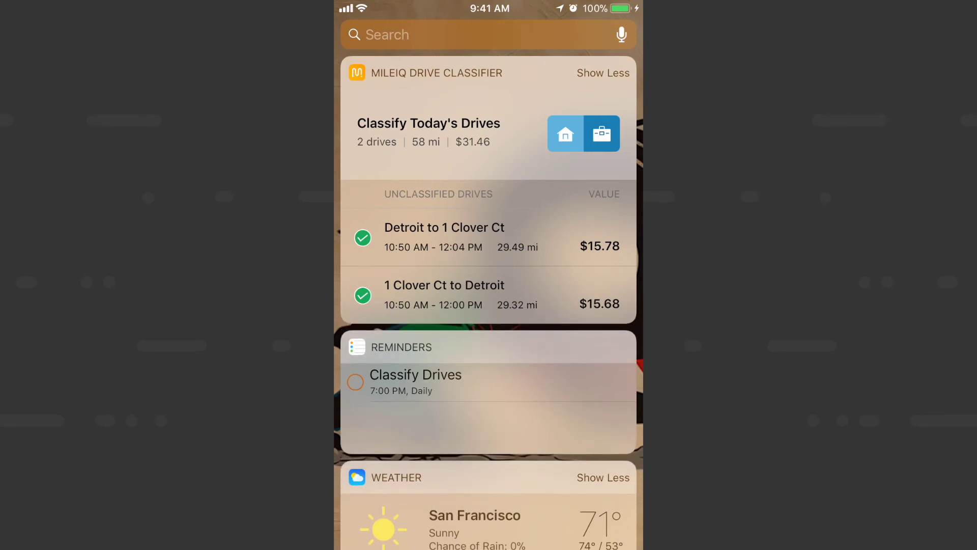
pyautogui.click(362, 238)
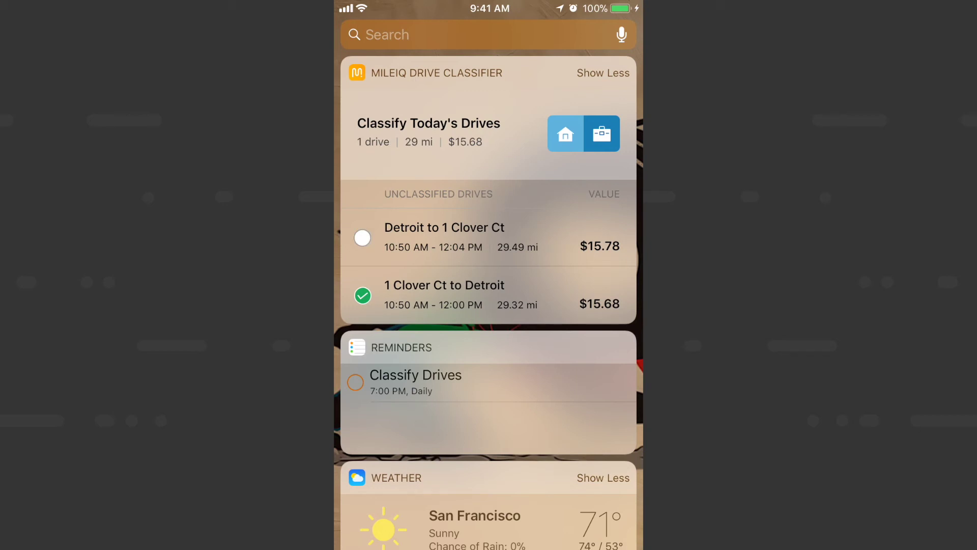
pyautogui.click(362, 296)
pyautogui.click(362, 295)
pyautogui.click(362, 237)
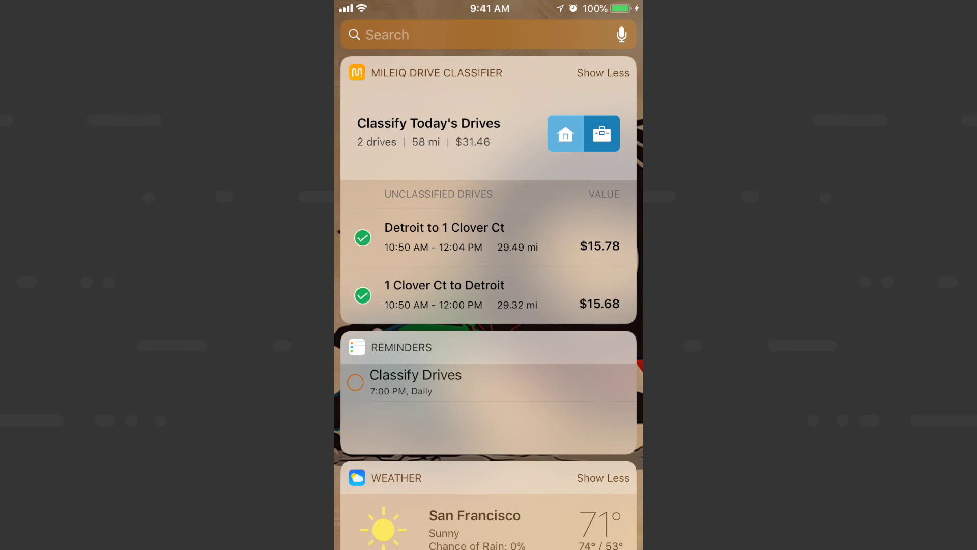
pyautogui.click(602, 133)
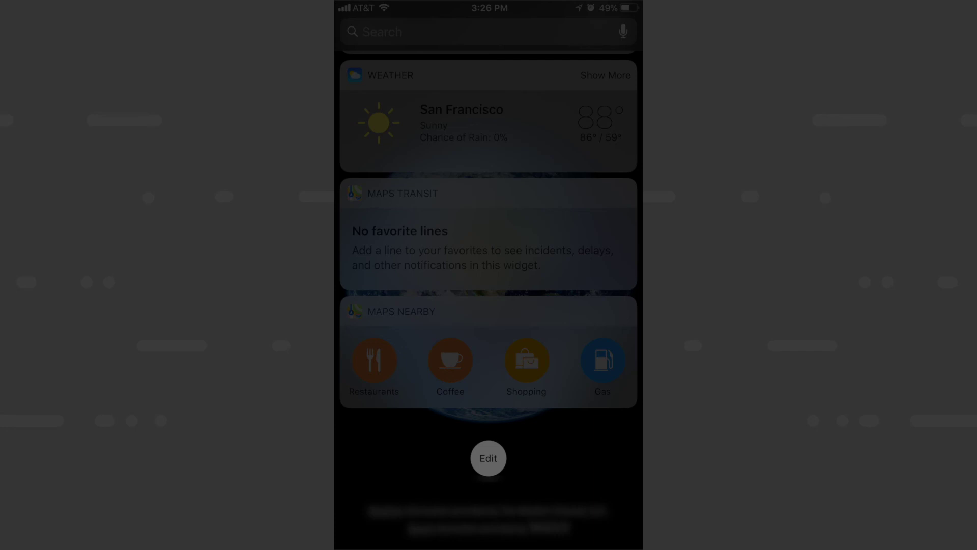
# Step: Drag the MileIQ Drive Classifier widget to the top of the Today View widget list
pyautogui.click(488, 457)
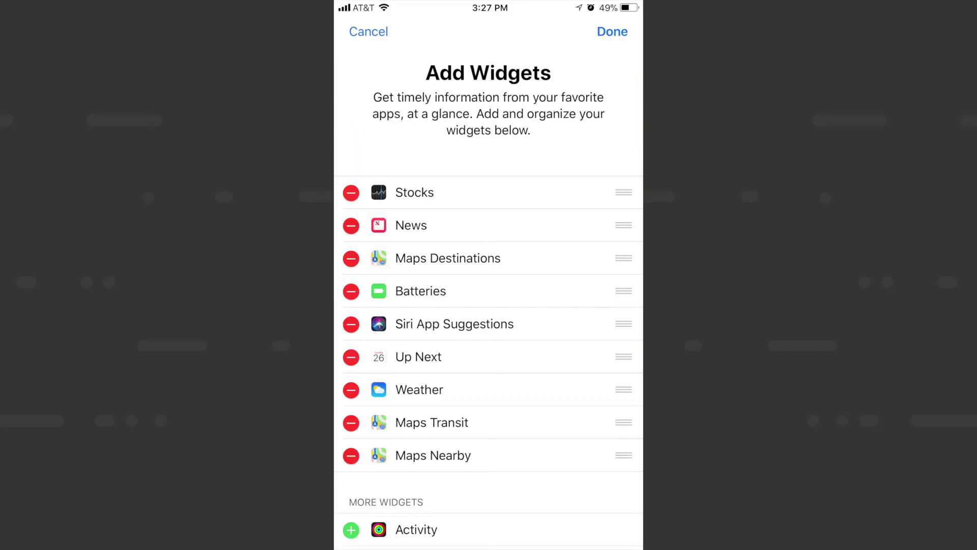
pyautogui.scroll(-8, 489, 305)
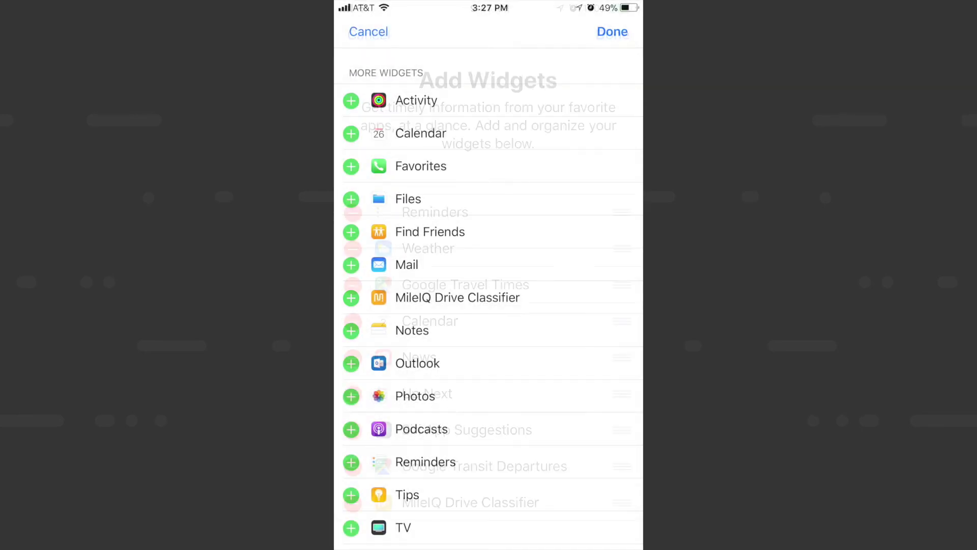
pyautogui.moveTo(621, 501); pyautogui.dragTo(622, 212)
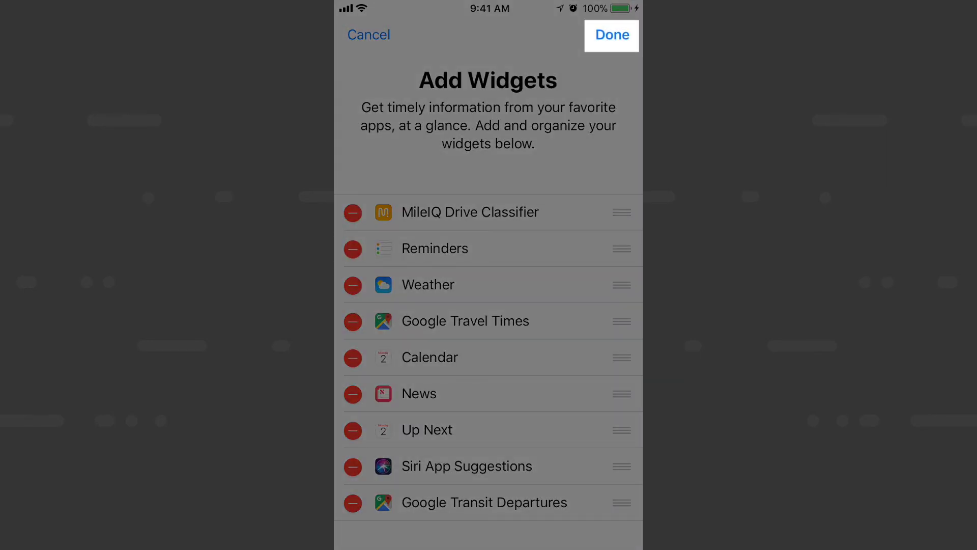
pyautogui.click(612, 35)
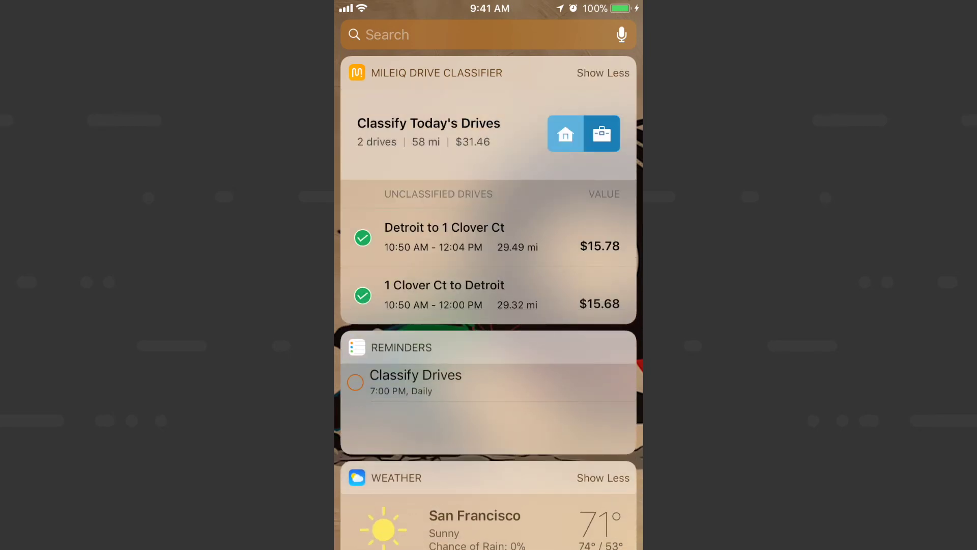
# Step: Classify both Detroit–1 Clover Ct widget drives and mark the Classify Drives reminder done
pyautogui.click(363, 237)
pyautogui.click(362, 295)
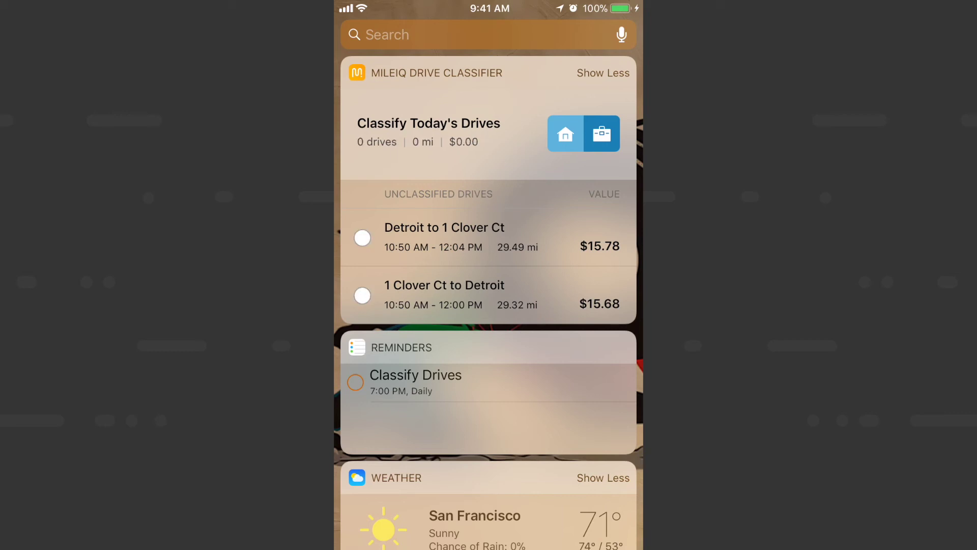
pyautogui.click(362, 295)
pyautogui.click(362, 238)
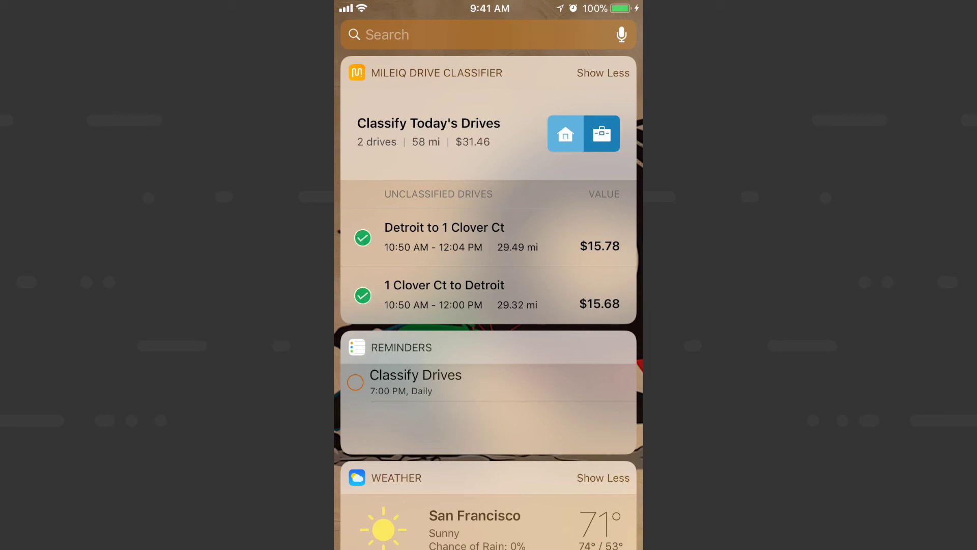
pyautogui.click(601, 133)
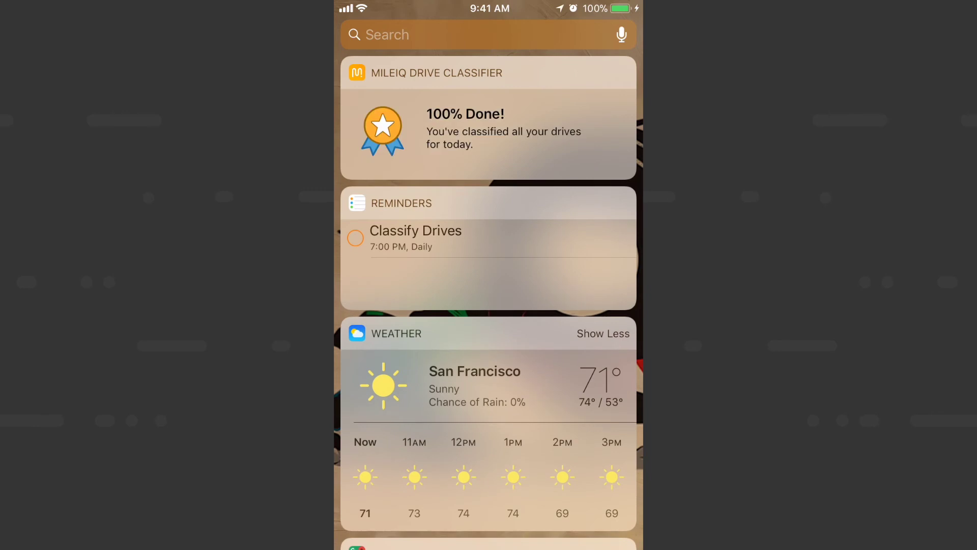
pyautogui.click(355, 238)
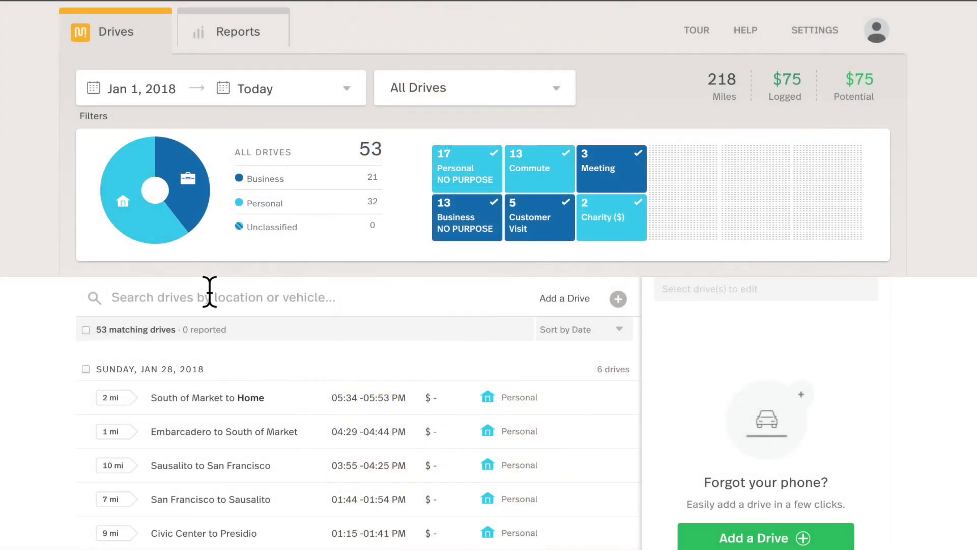
# Step: Search the dashboard drives for 'work' and open the Work to Northern Park drive
pyautogui.click(210, 293)
pyautogui.write('work')
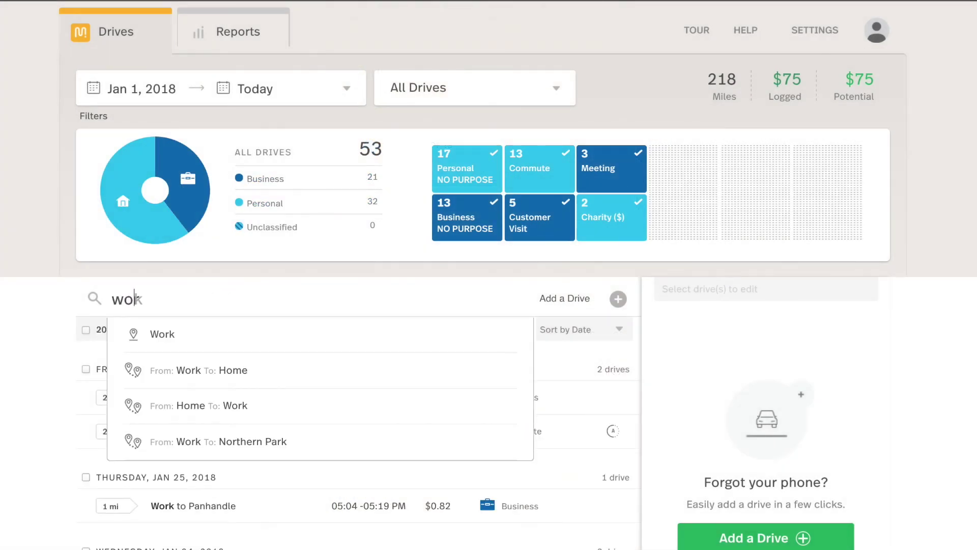
pyautogui.press('Return')
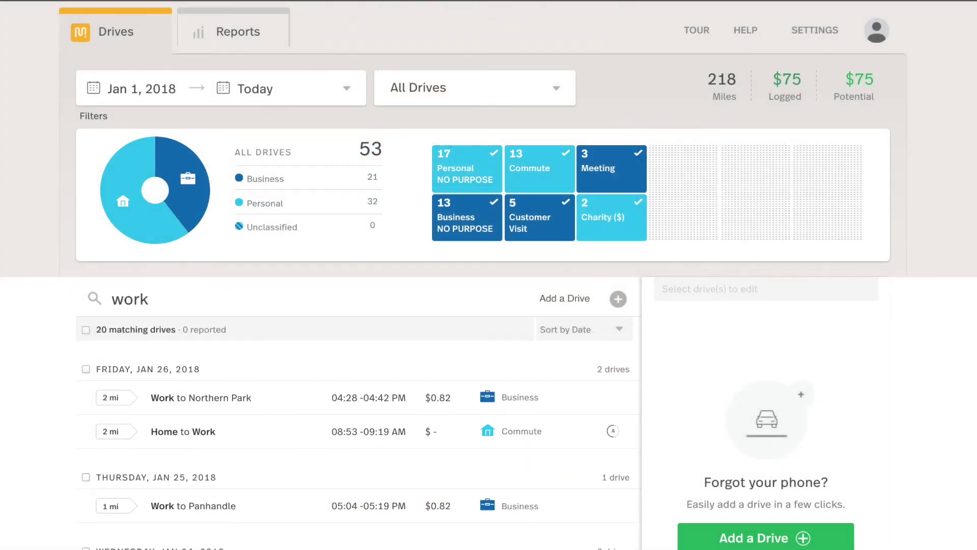
pyautogui.click(246, 398)
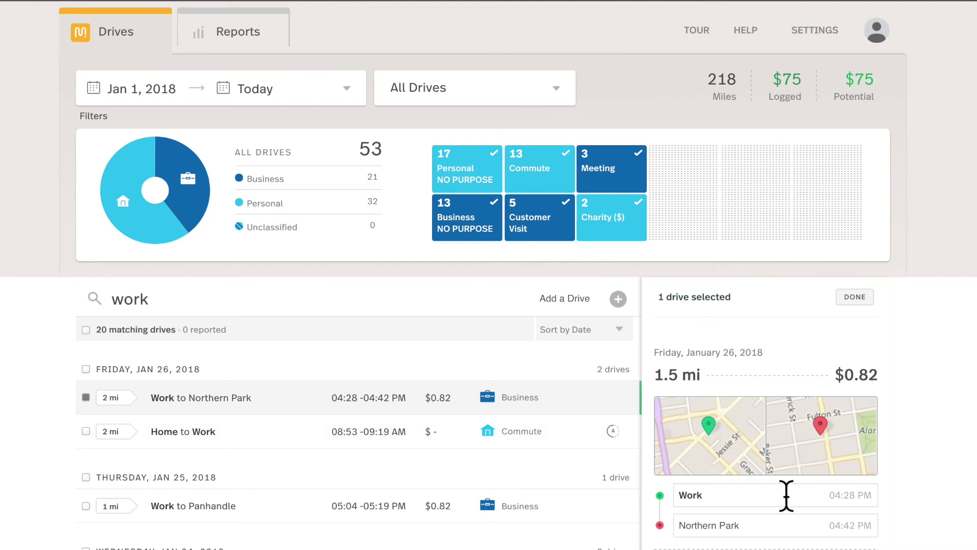
# Step: Rename the drive's Work start location to 'Office' and confirm the rename for all drives
pyautogui.click(784, 495)
pyautogui.doubleClick(689, 494)
pyautogui.write('Office')
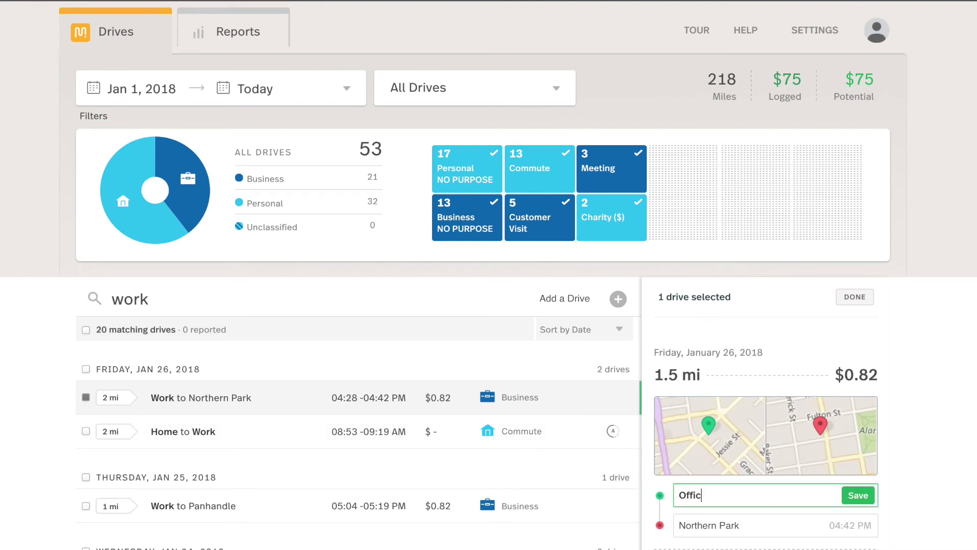
pyautogui.click(865, 495)
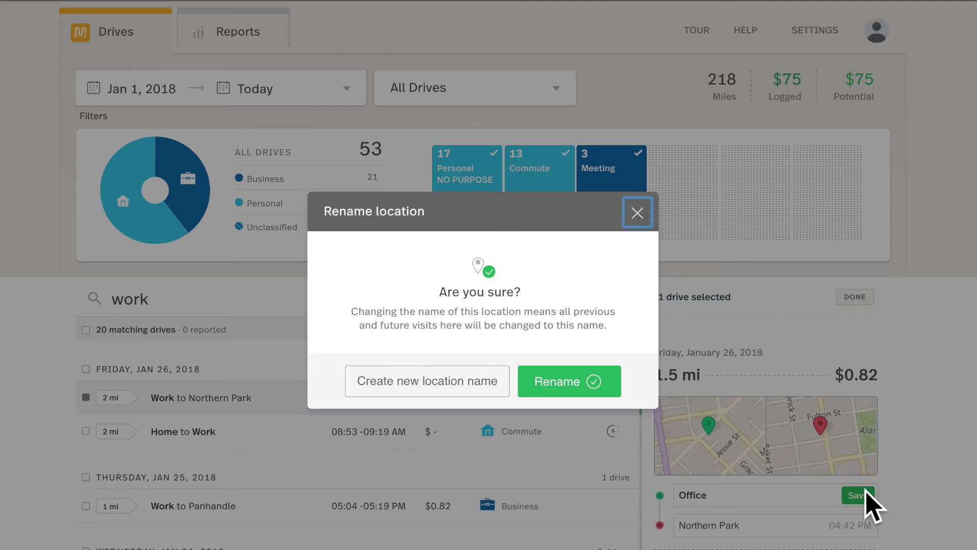
pyautogui.click(610, 391)
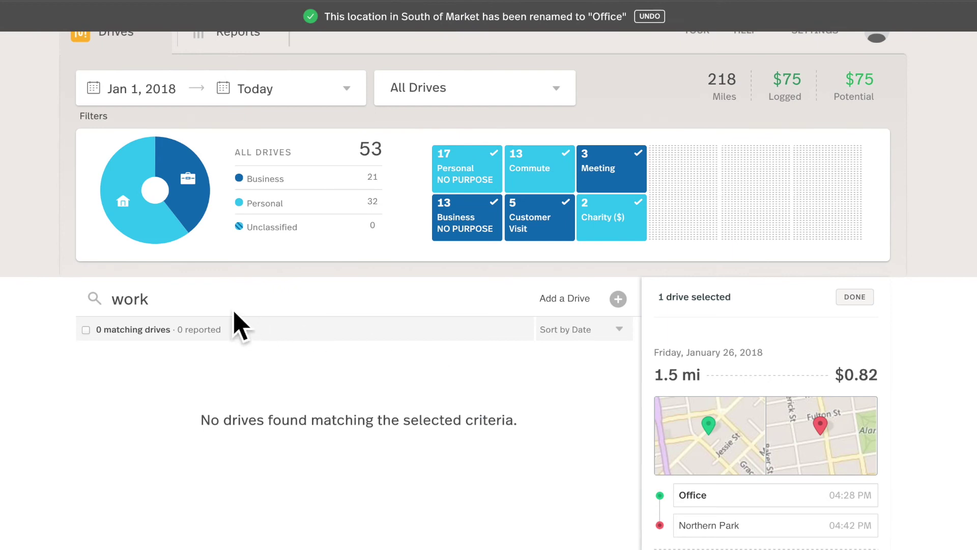
# Step: Replace the 'work' search with 'office' and open the Office to Northern Park drive
pyautogui.moveTo(150, 304); pyautogui.dragTo(94, 306)
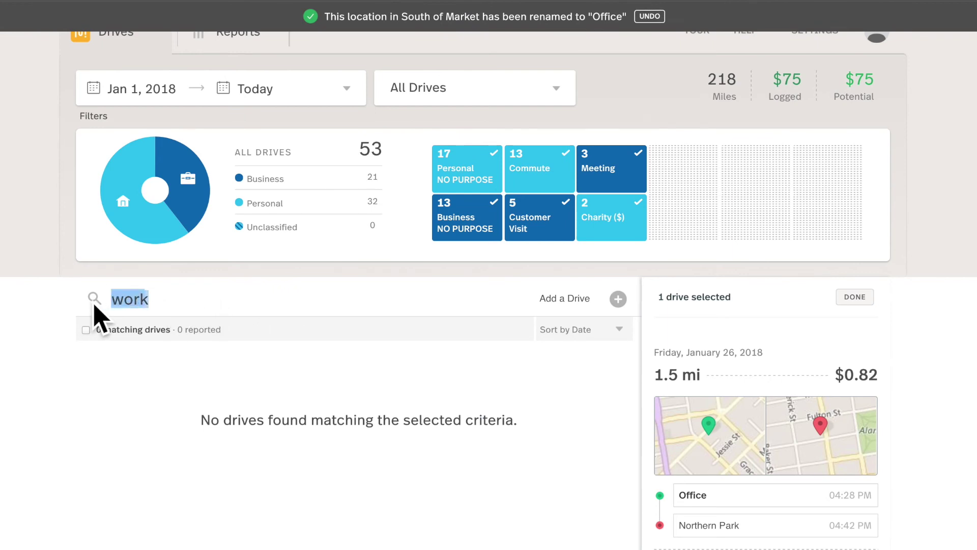
pyautogui.click(139, 299)
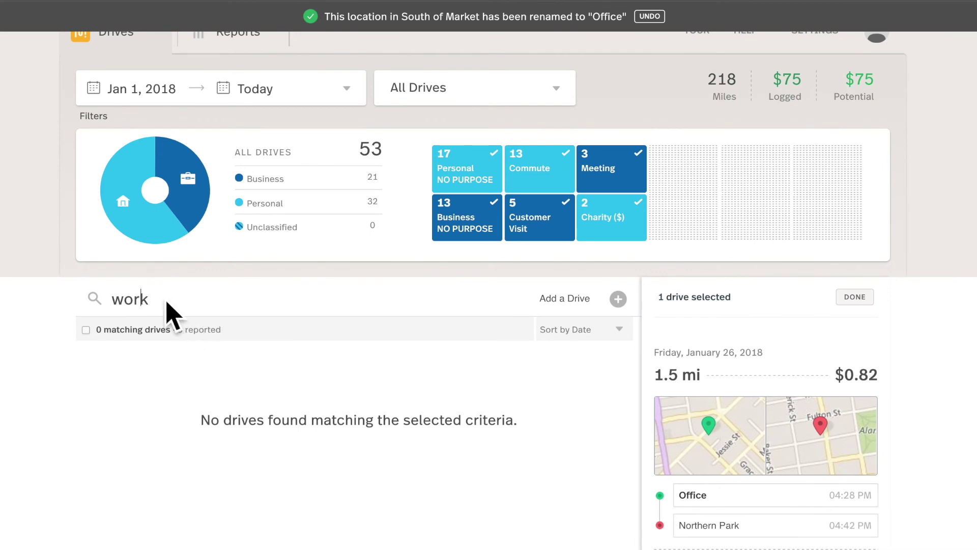
pyautogui.press('BackSpace')
pyautogui.press('BackSpace')
pyautogui.press('BackSpace')
pyautogui.press('BackSpace')
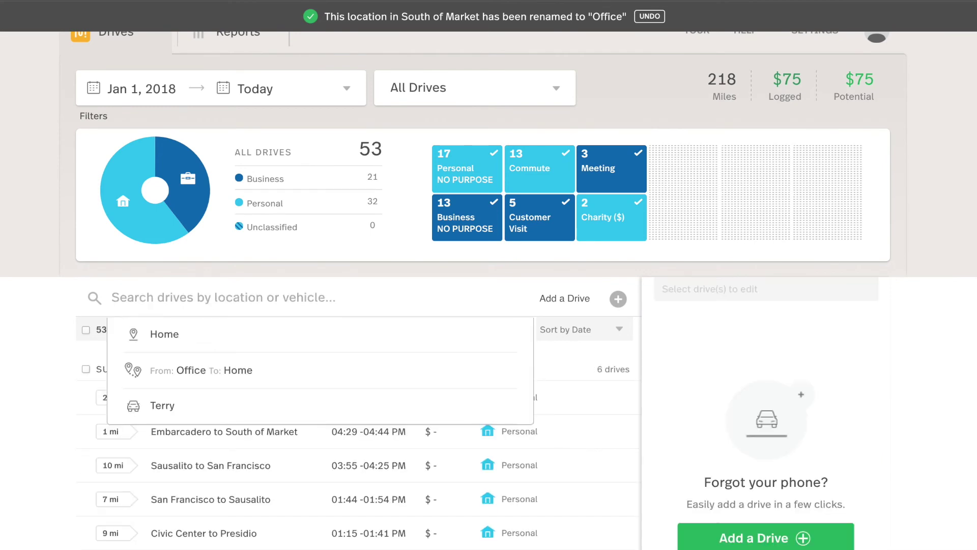
pyautogui.write('office')
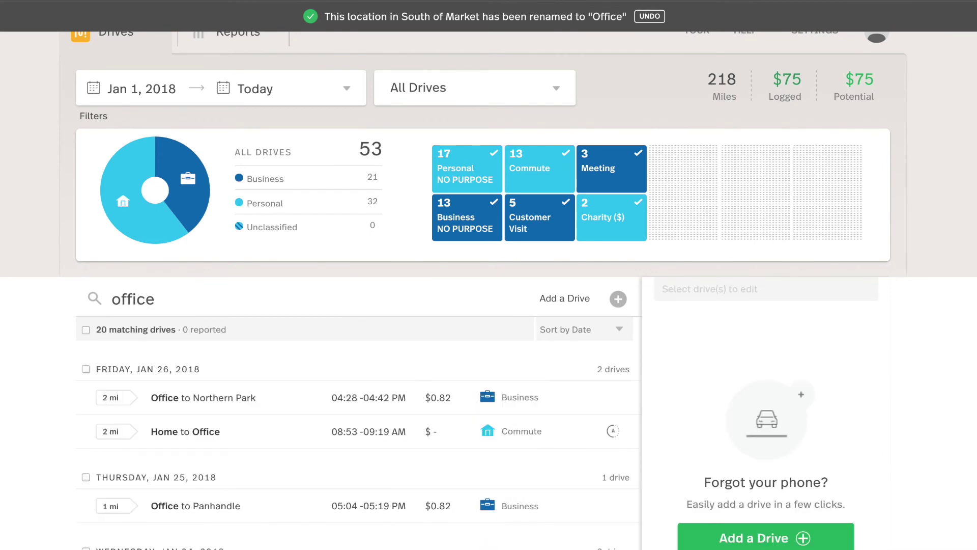
pyautogui.click(161, 400)
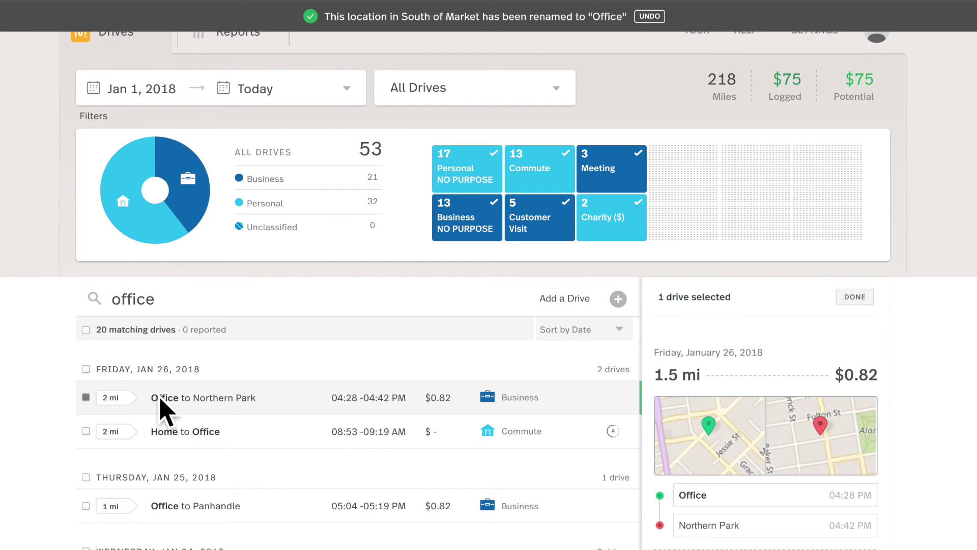
# Step: Deselect Office to Northern Park, select Office to Panhandle, then open the Jan 17 Office to Mission Bay drive
pyautogui.scroll(-2, 144, 403)
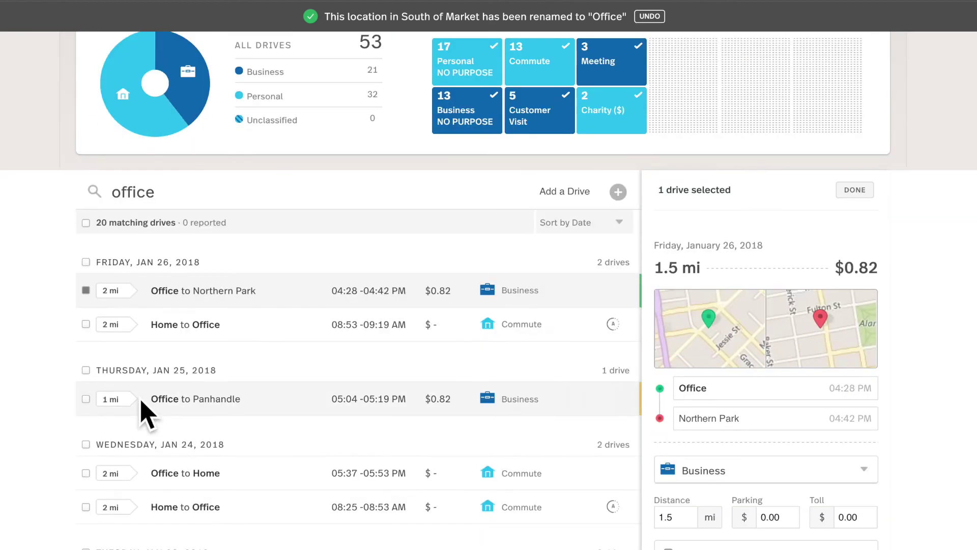
pyautogui.click(86, 291)
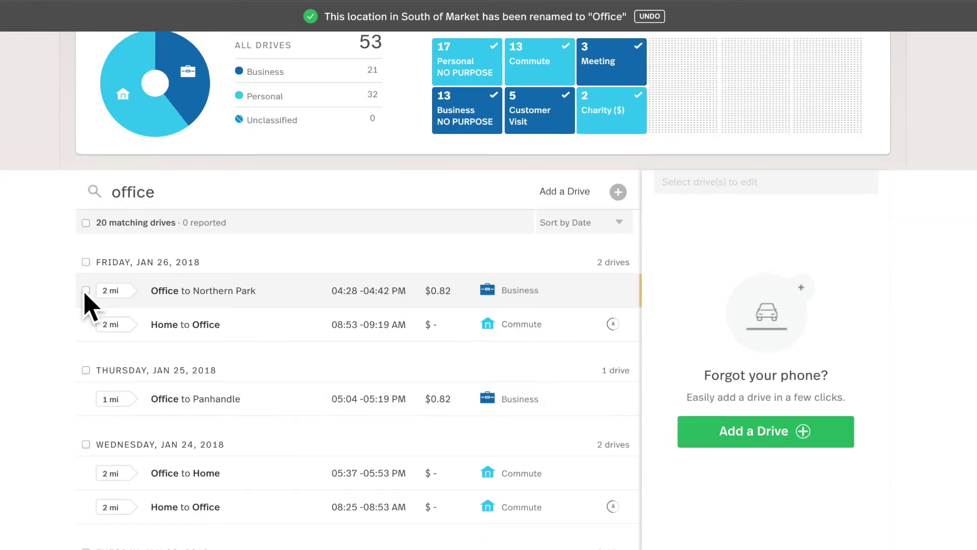
pyautogui.click(86, 399)
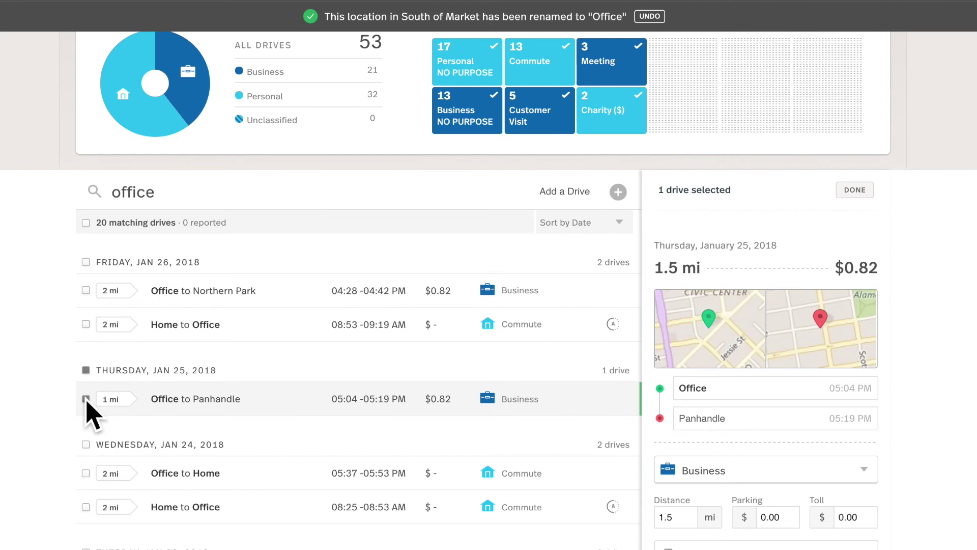
pyautogui.scroll(-4, 91, 407)
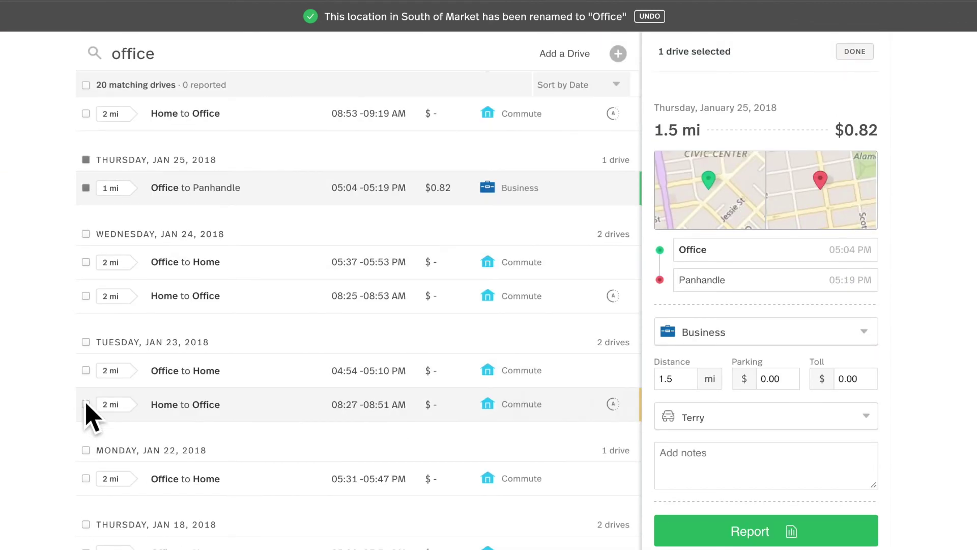
pyautogui.scroll(-4, 203, 377)
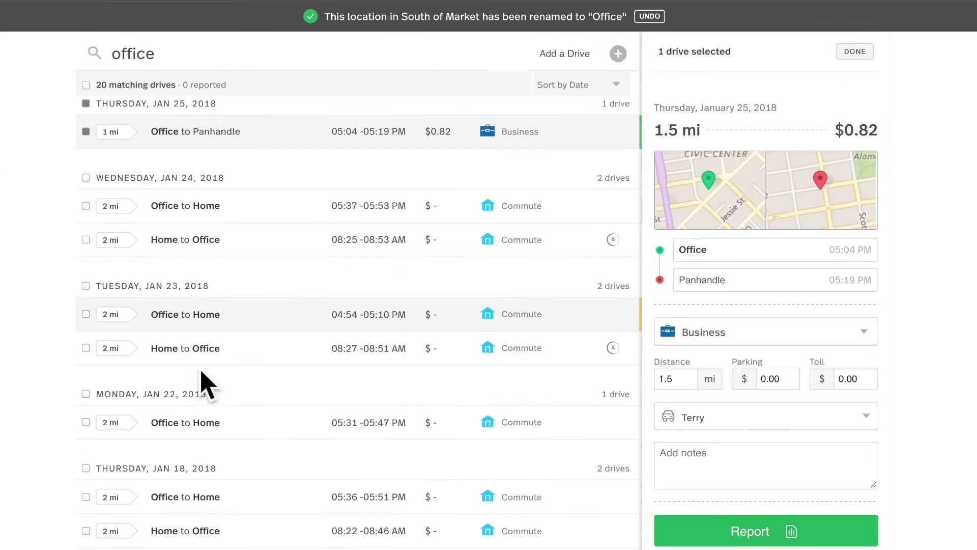
pyautogui.click(163, 452)
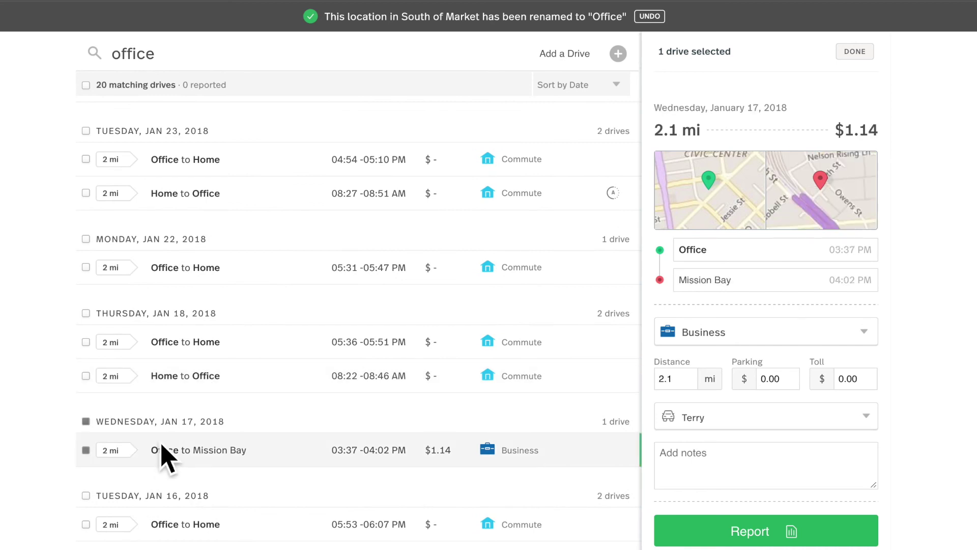
# Step: Rename the Jan 17 drive's start location from Office to Pharmacy and confirm the rename
pyautogui.click(792, 252)
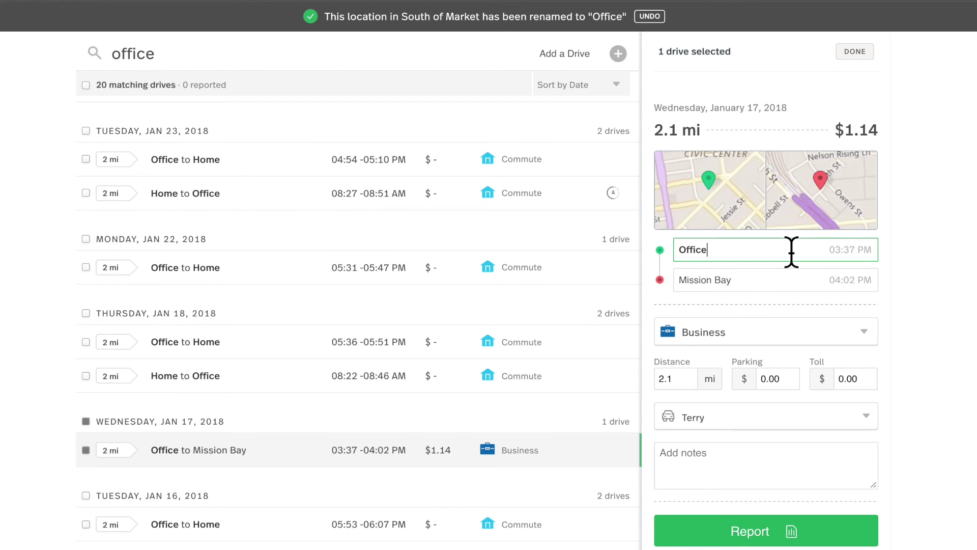
pyautogui.moveTo(781, 251); pyautogui.dragTo(668, 244)
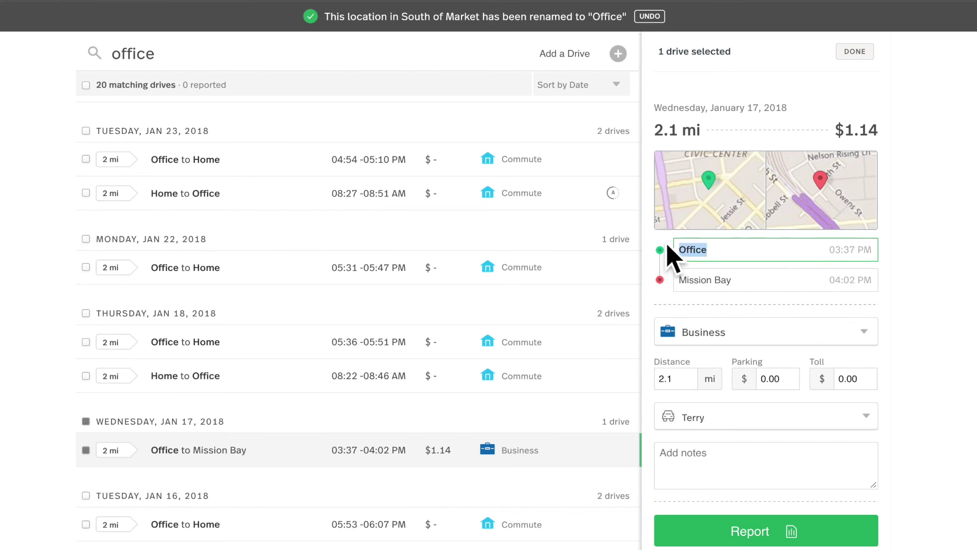
pyautogui.write('Pharmacy')
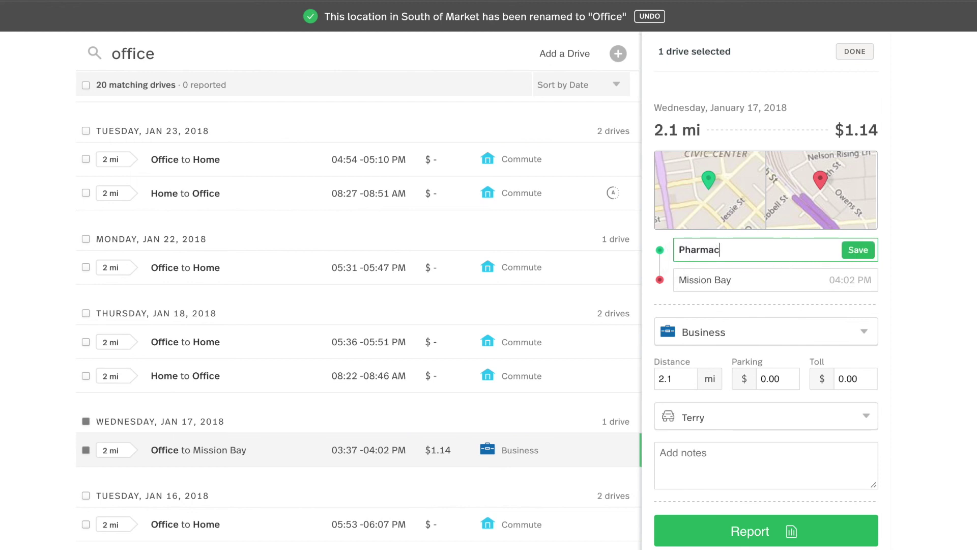
pyautogui.click(862, 250)
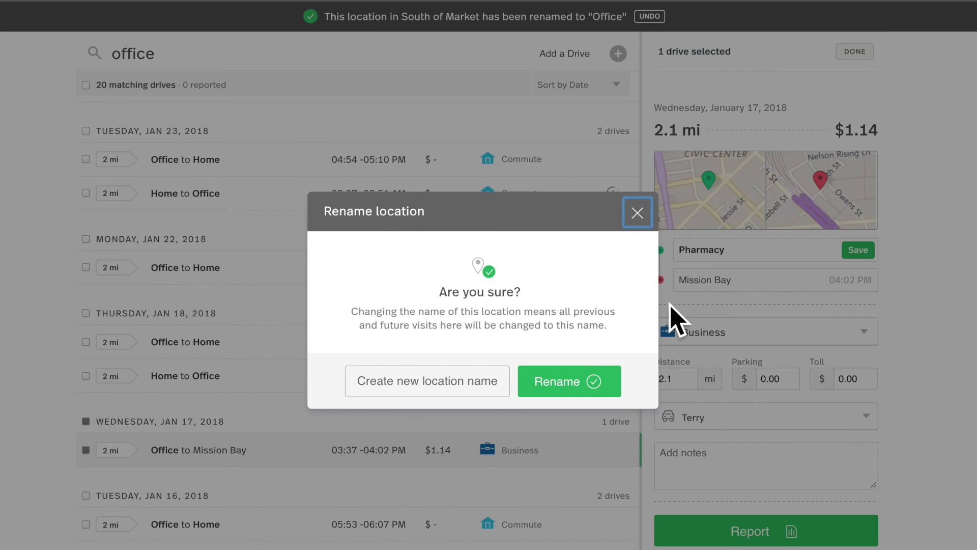
pyautogui.click(472, 386)
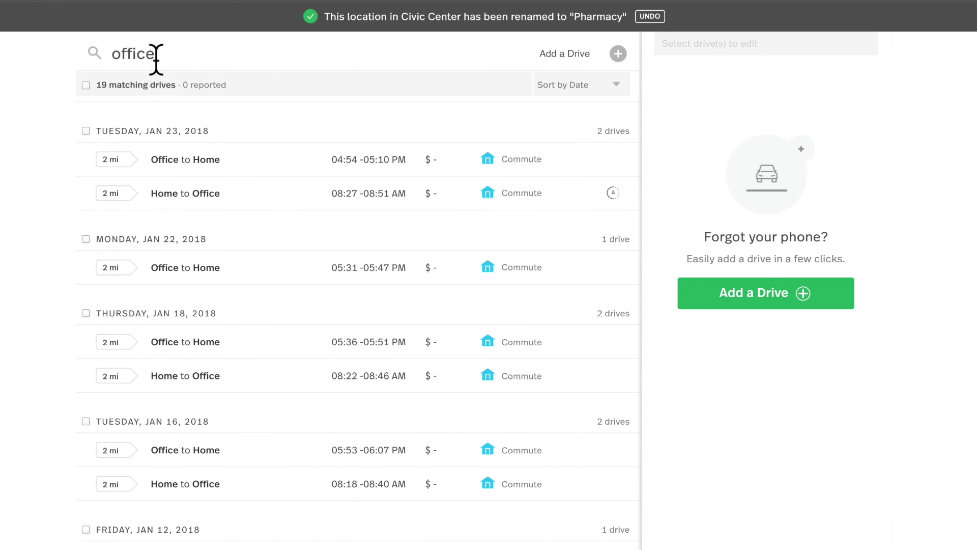
# Step: Replace the office search with 'pharma', filter to the Pharmacy location, and check the Pharmacy to Mission Bay drive
pyautogui.moveTo(156, 59); pyautogui.dragTo(116, 60)
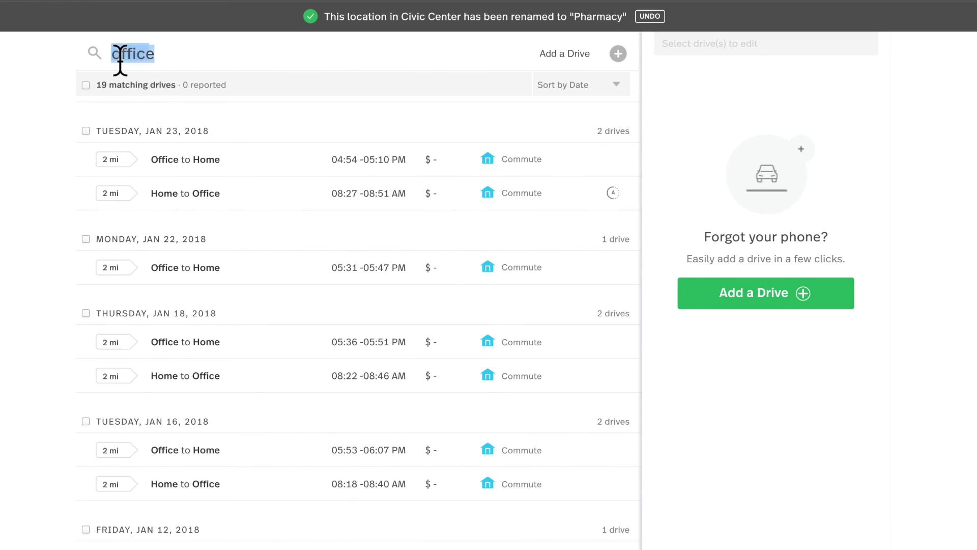
pyautogui.click(147, 55)
pyautogui.press('BackSpace')
pyautogui.press('BackSpace')
pyautogui.press('BackSpace')
pyautogui.press('BackSpace')
pyautogui.press('BackSpace')
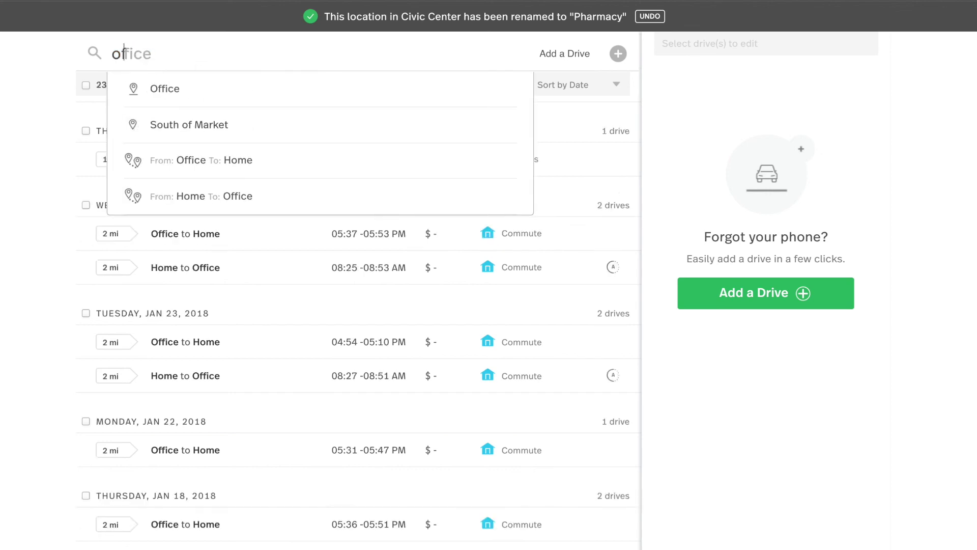
pyautogui.press('Delete')
pyautogui.write('pharma')
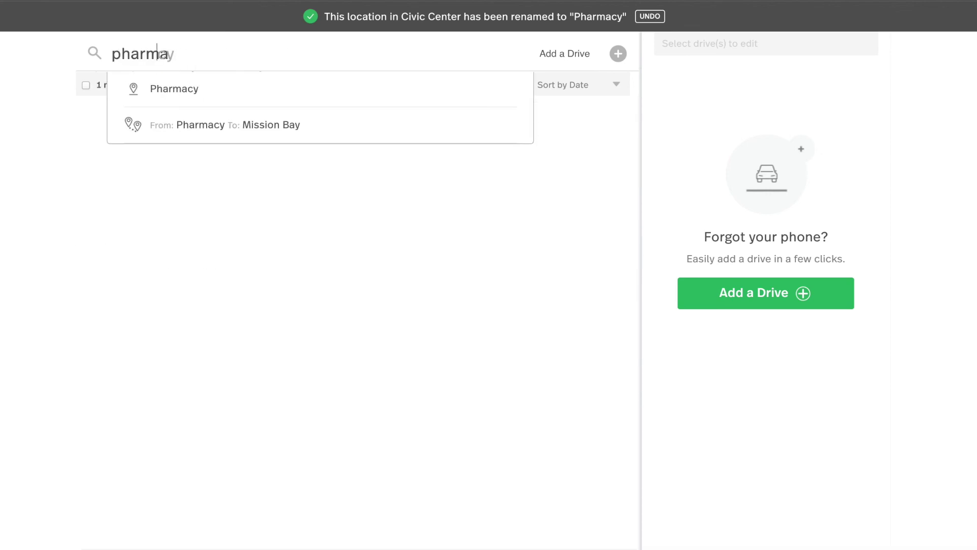
pyautogui.click(334, 89)
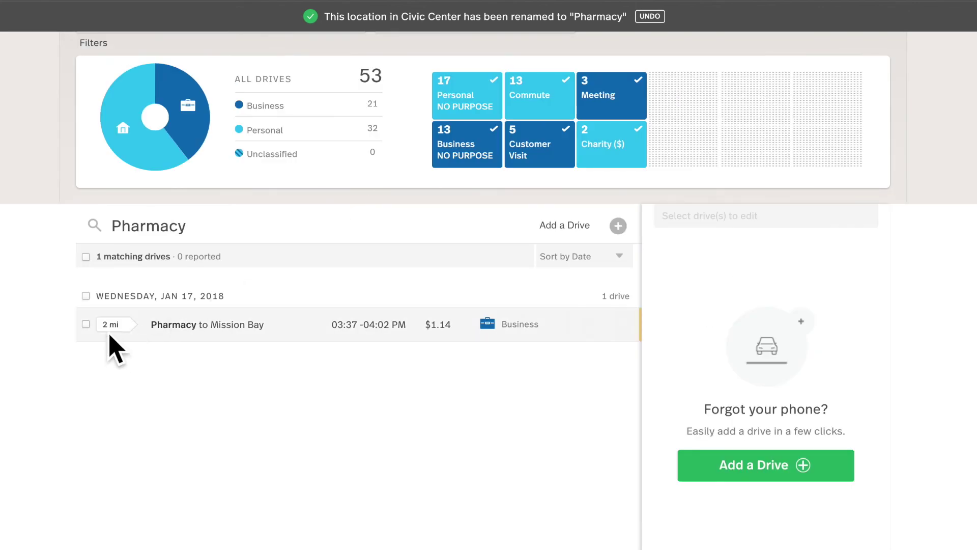
pyautogui.click(168, 328)
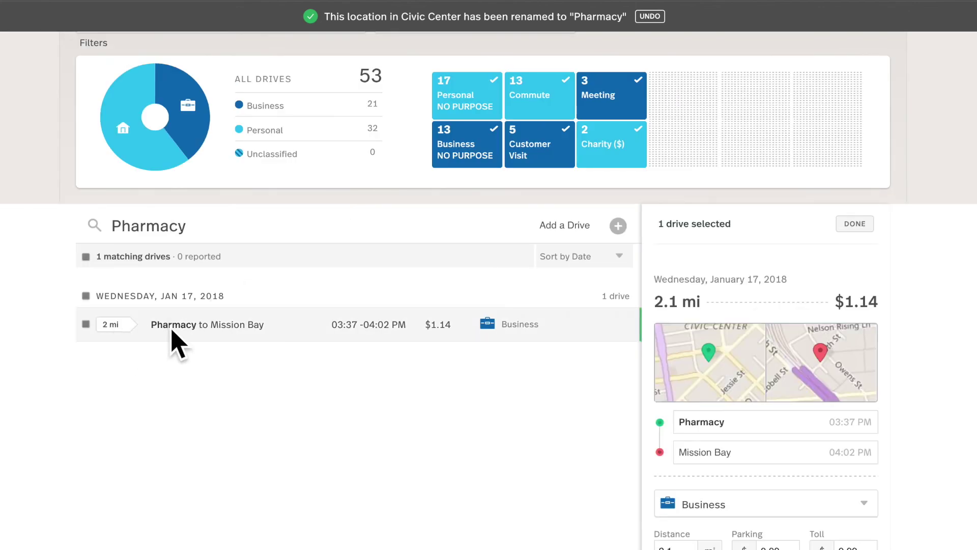
pyautogui.click(85, 256)
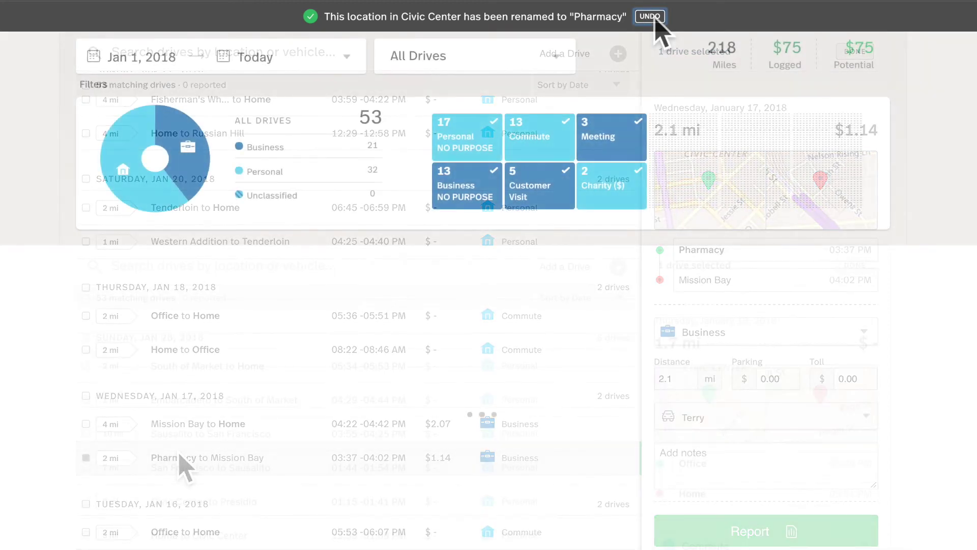
# Step: Undo the Pharmacy location rename and scroll down to the Jan 17 drives
pyautogui.click(650, 17)
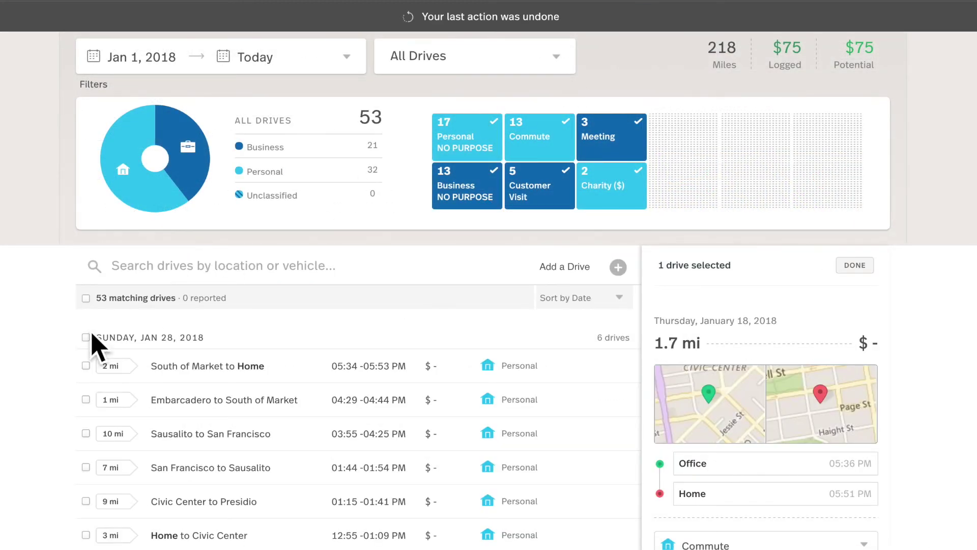
pyautogui.scroll(-15, 258, 338)
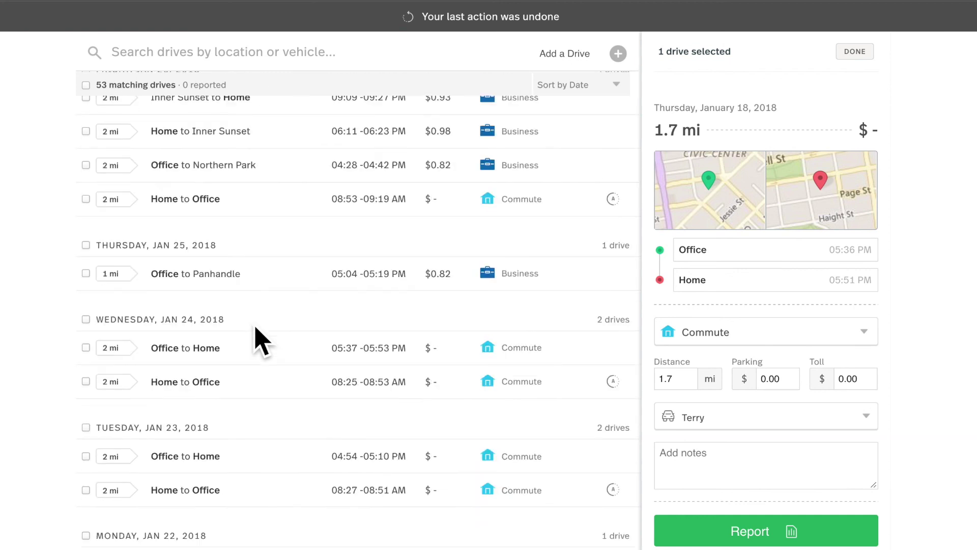
pyautogui.scroll(-6, 256, 329)
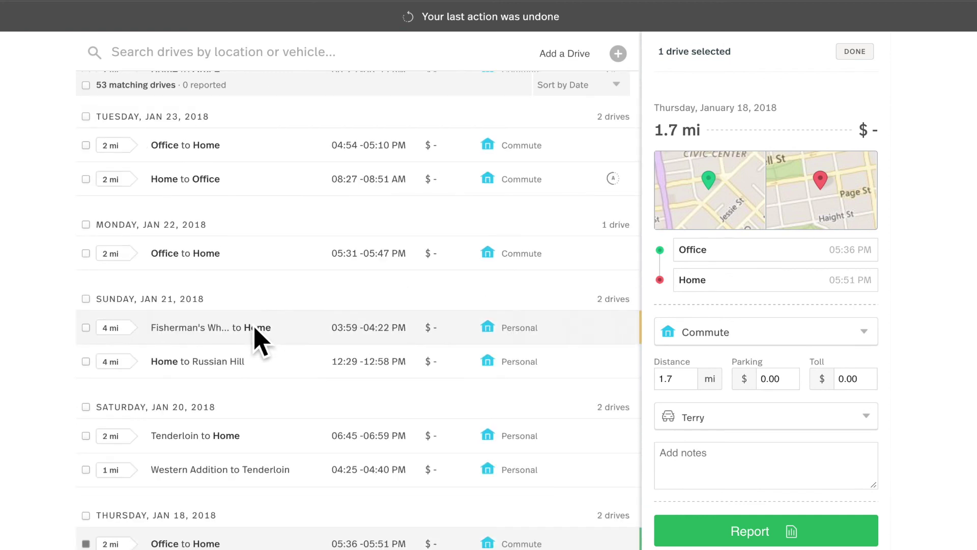
pyautogui.scroll(-5, 257, 338)
# Step: Add the note 'Pharmacy' to the Jan 17 Office to Mission Bay drive
pyautogui.click(213, 449)
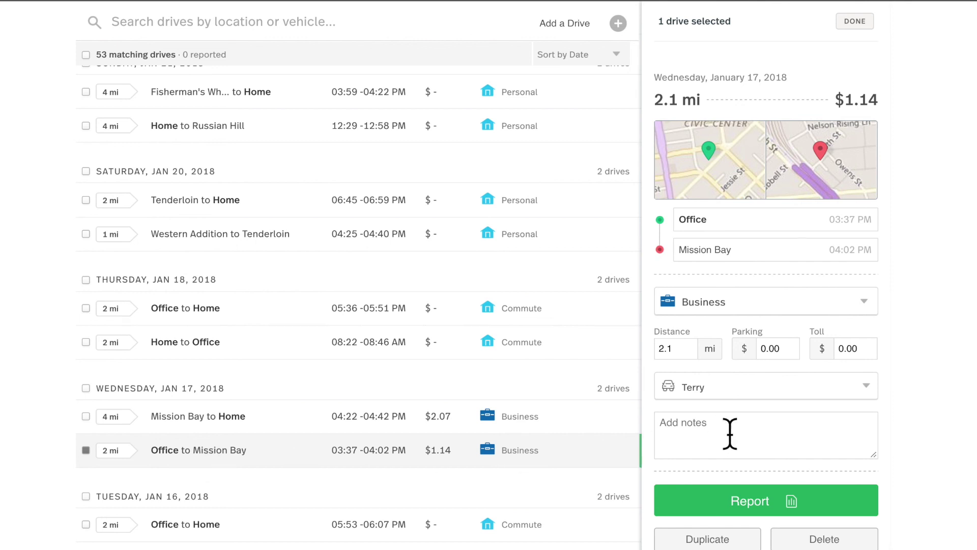
pyautogui.click(768, 427)
pyautogui.write('Pharmacy')
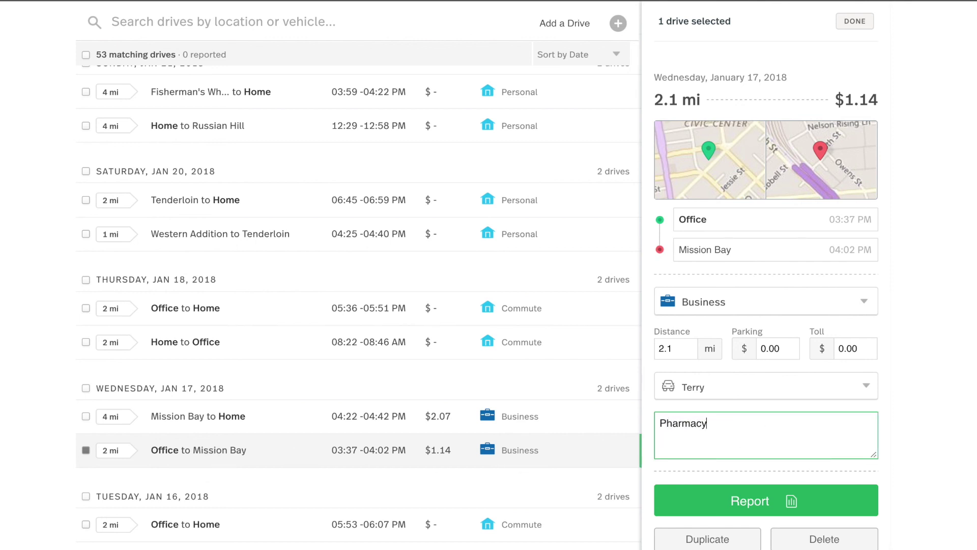
pyautogui.click(794, 306)
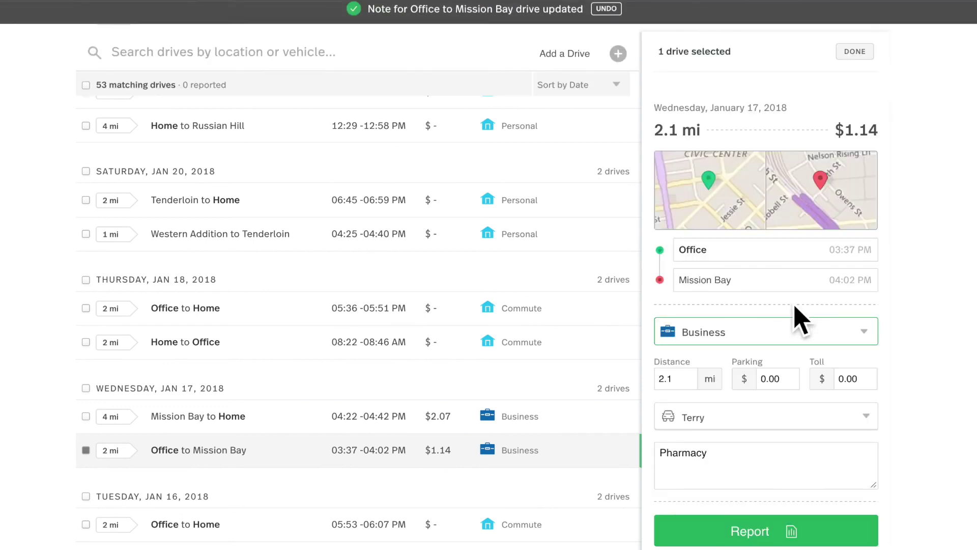
pyautogui.click(796, 340)
# Step: Set the Jan 17 drive's purpose to Personal, then search 'pharmacy' and open the Office to Mission Bay result
pyautogui.click(473, 238)
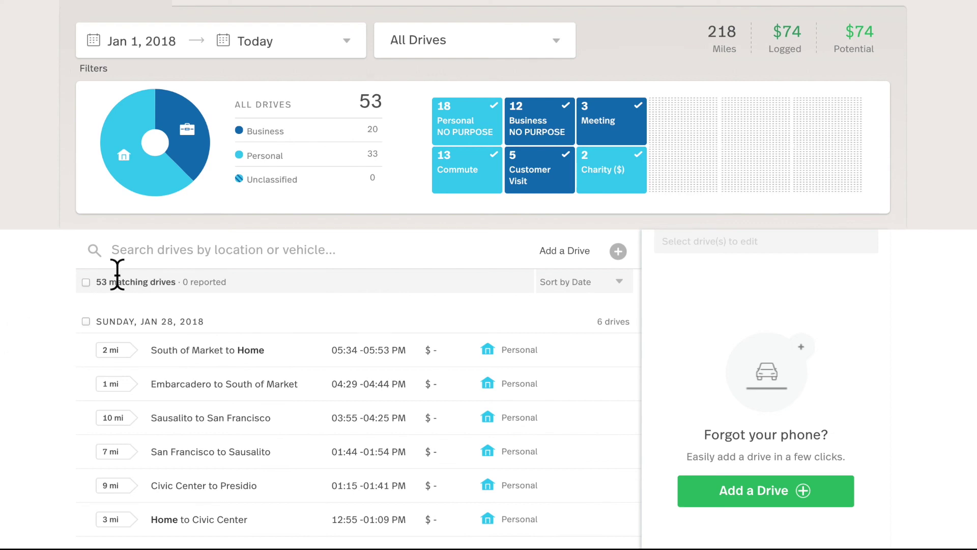
pyautogui.click(168, 247)
pyautogui.write('phar')
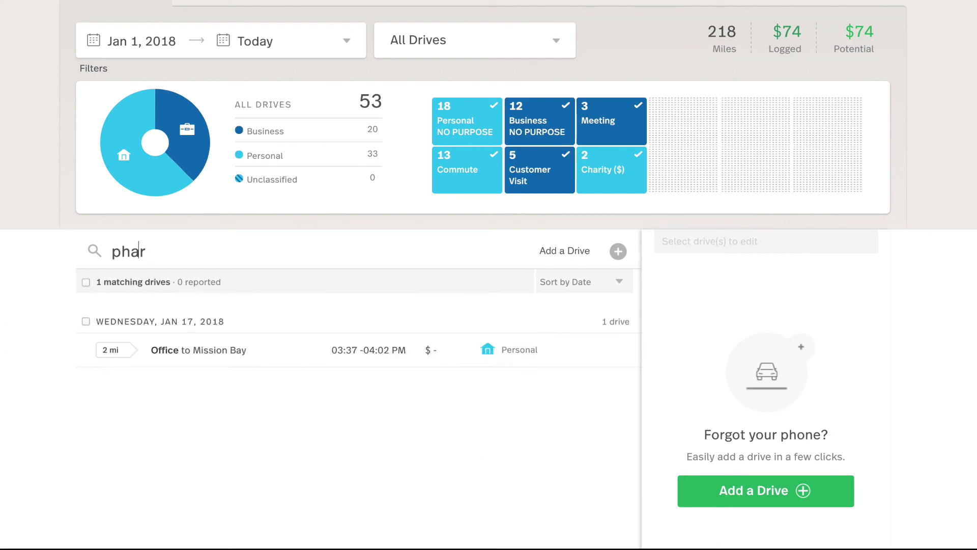
pyautogui.write('macy')
pyautogui.click(219, 348)
pyautogui.scroll(-3, 583, 446)
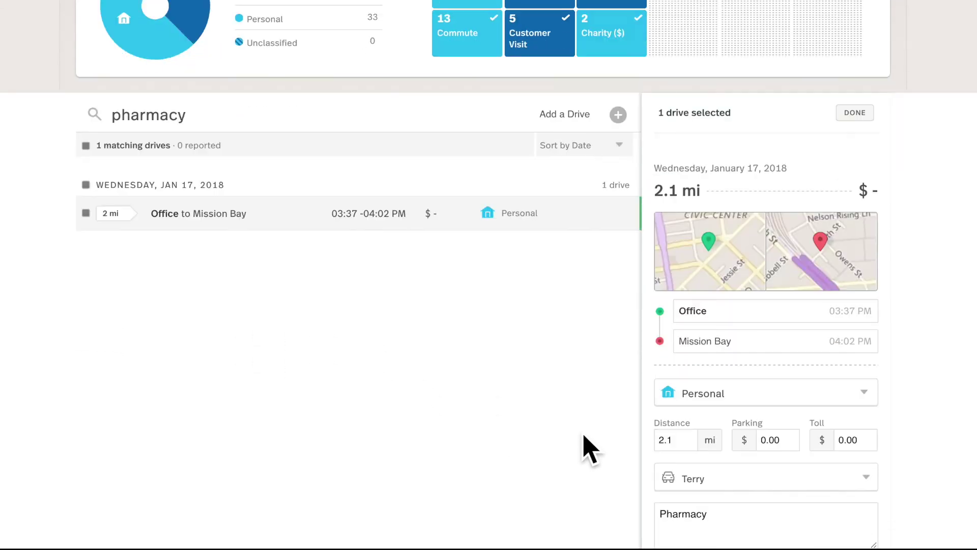